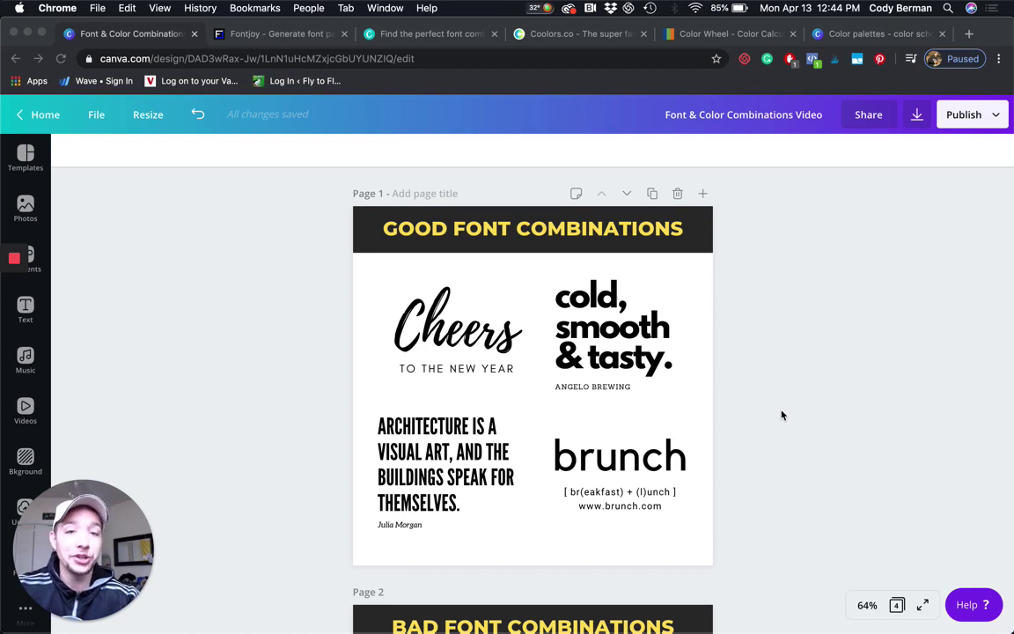
Switch to Fontjoy and drag the pairing slider to high contrast
scroll(782, 415, "down", 3)
scroll(657, 544, "down", 2)
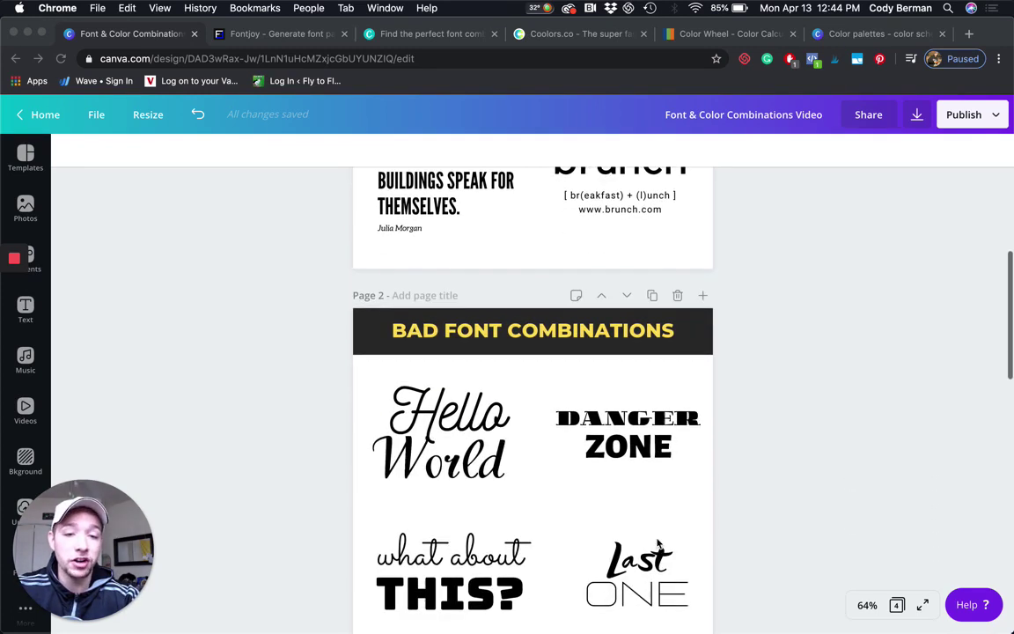
scroll(760, 462, "up", 2)
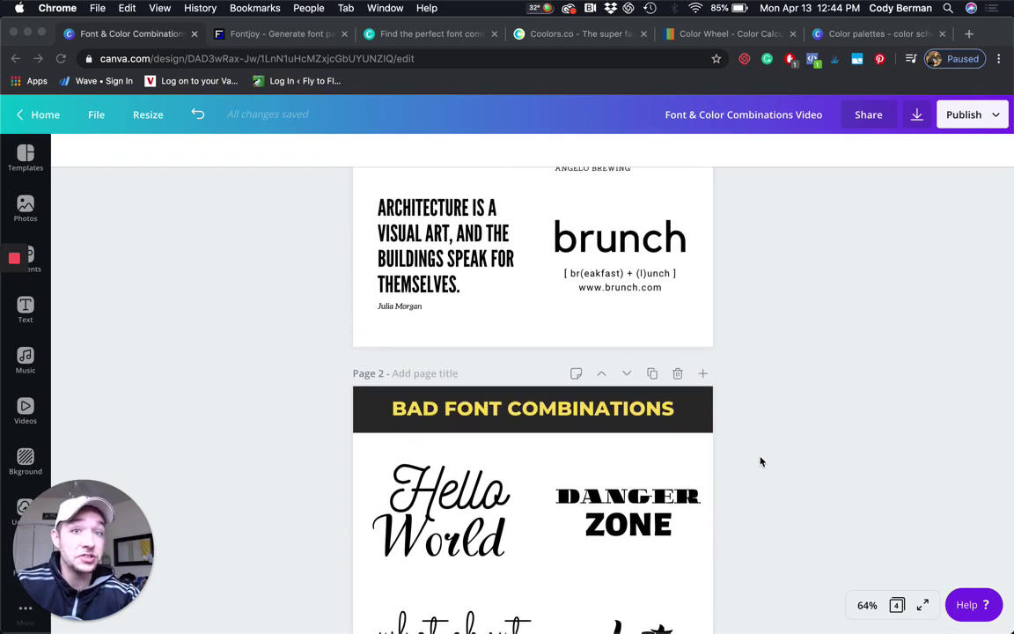
scroll(760, 459, "up", 4)
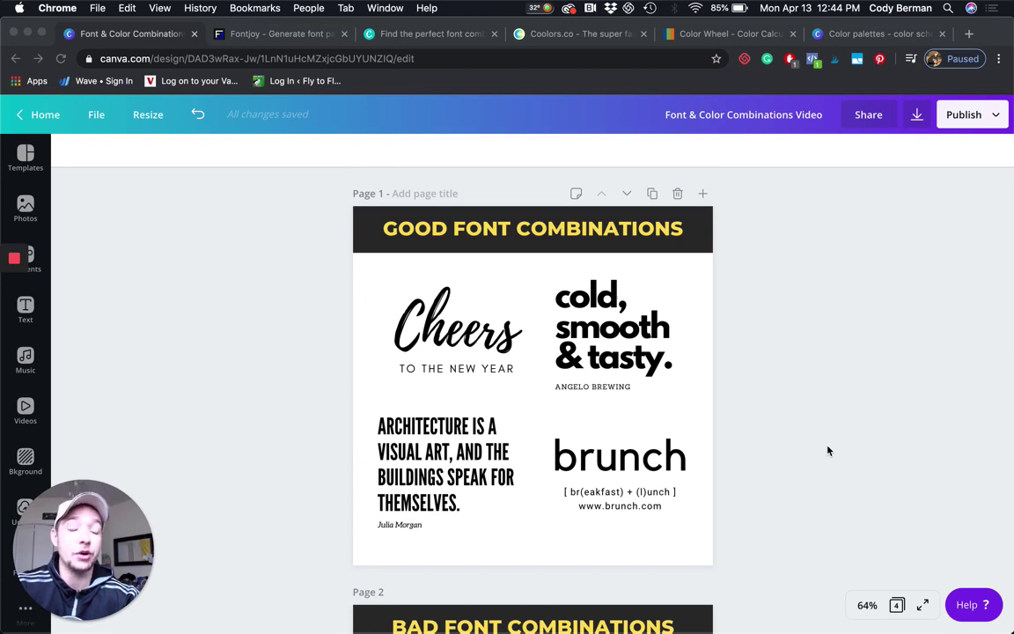
scroll(837, 476, "down", 1)
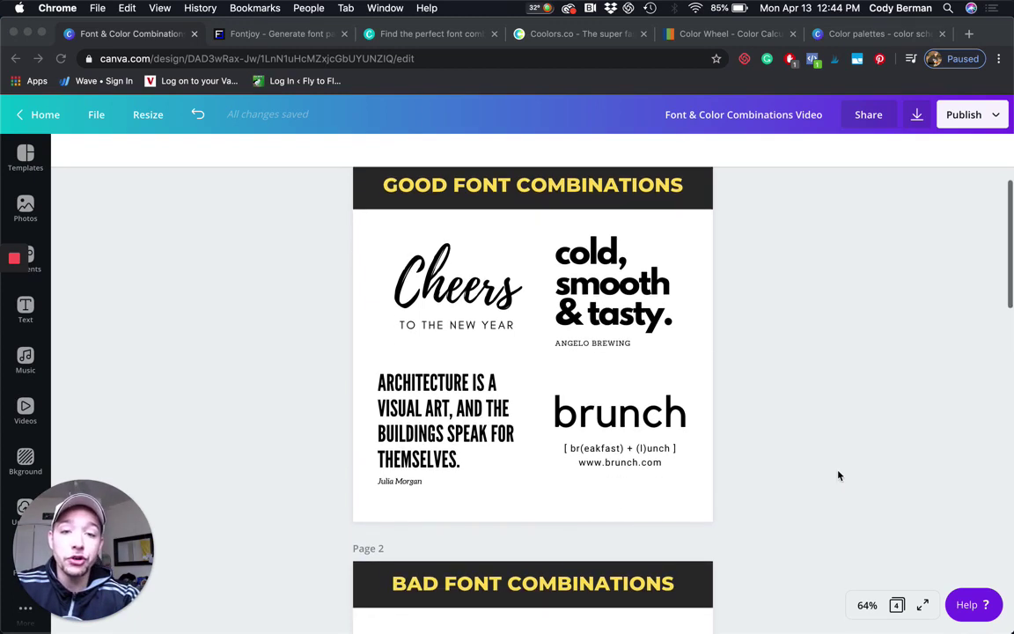
left_click(272, 34)
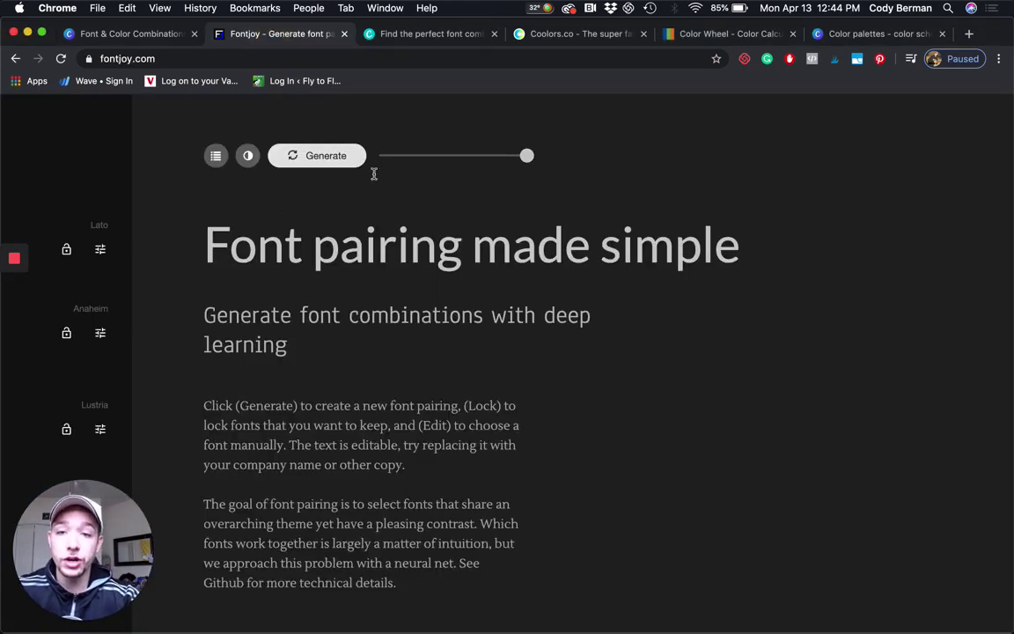
mouse_move(528, 158)
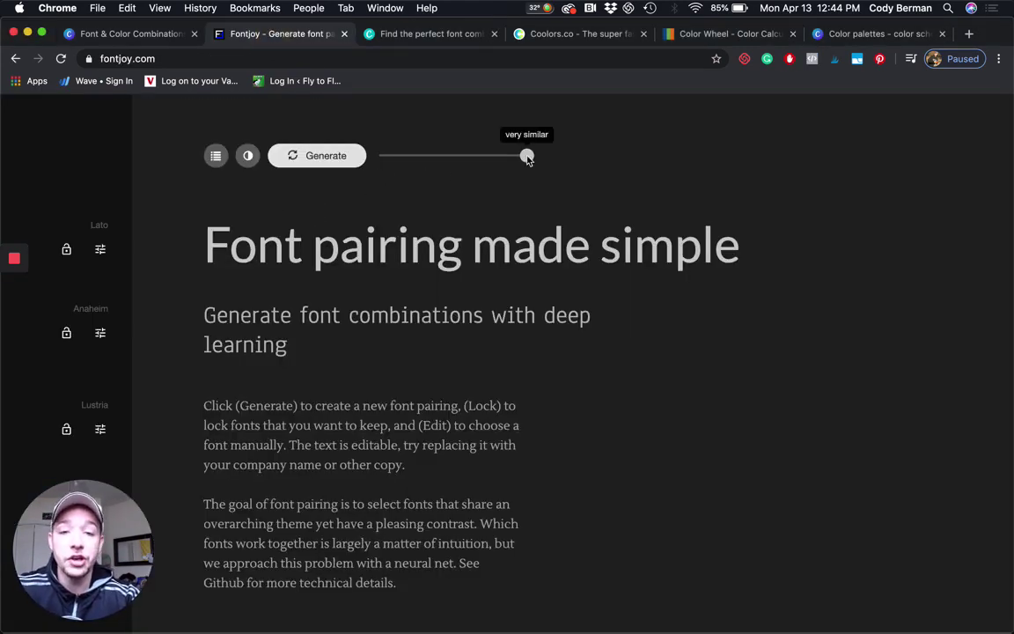
left_click_drag(528, 159, 380, 157)
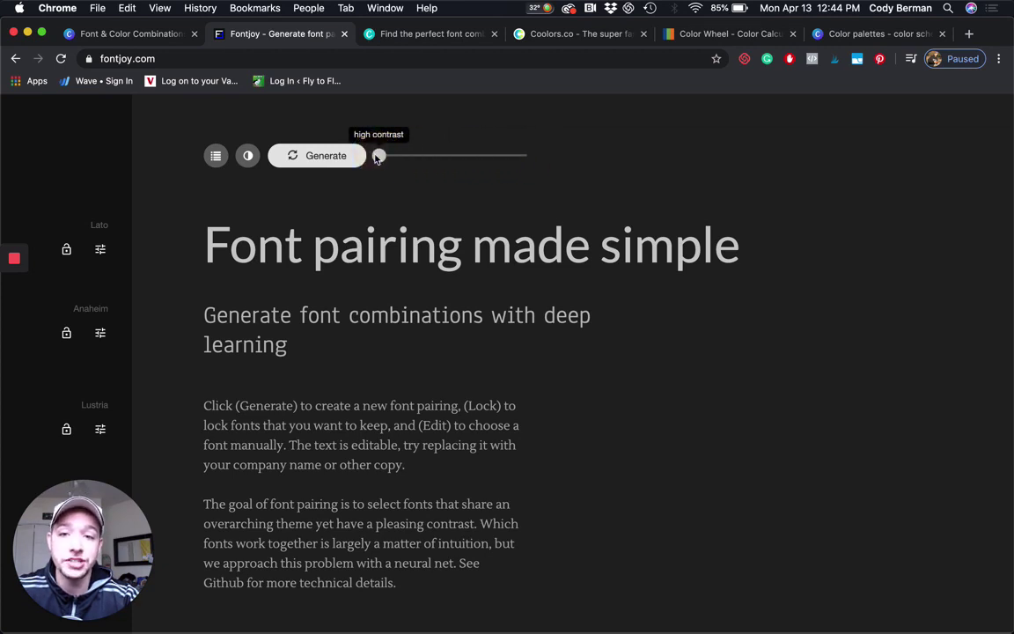
Generate new pairings until Lemonada, Chenla and Quattrocento Sans appear
left_click(296, 157)
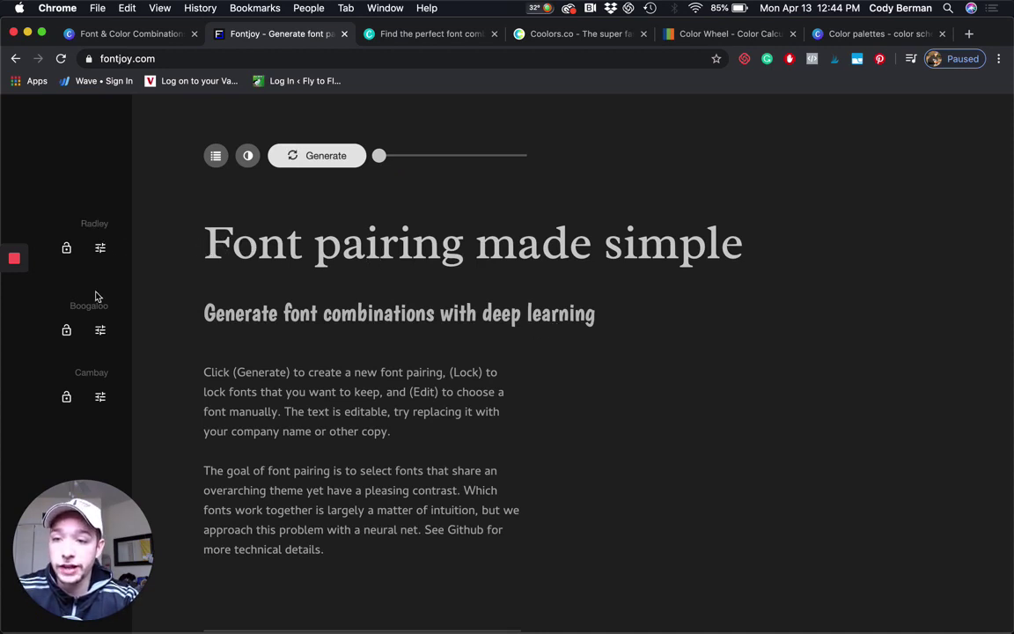
left_click(308, 156)
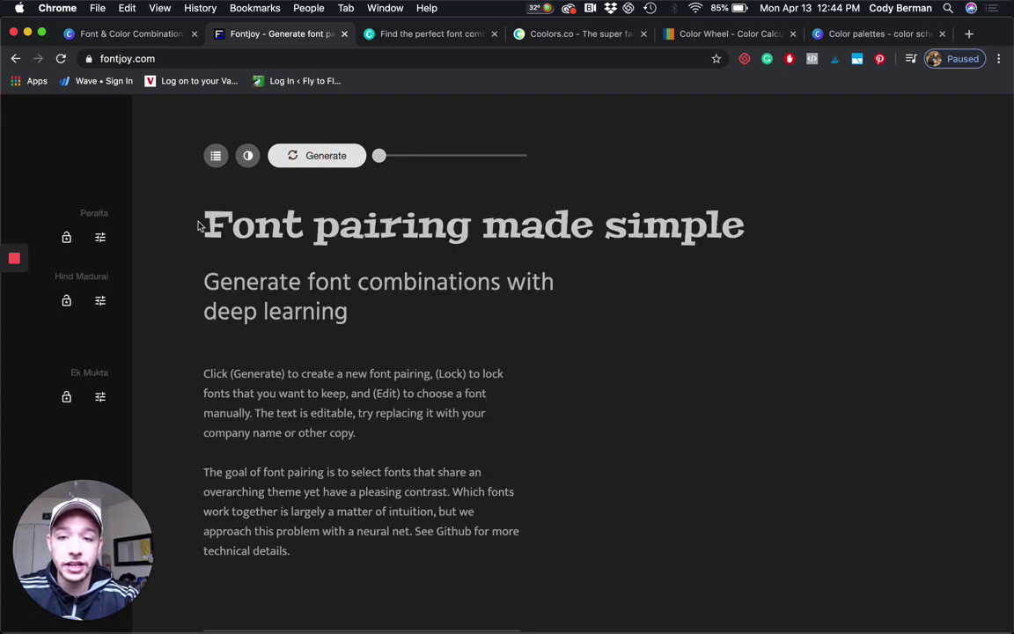
left_click(309, 156)
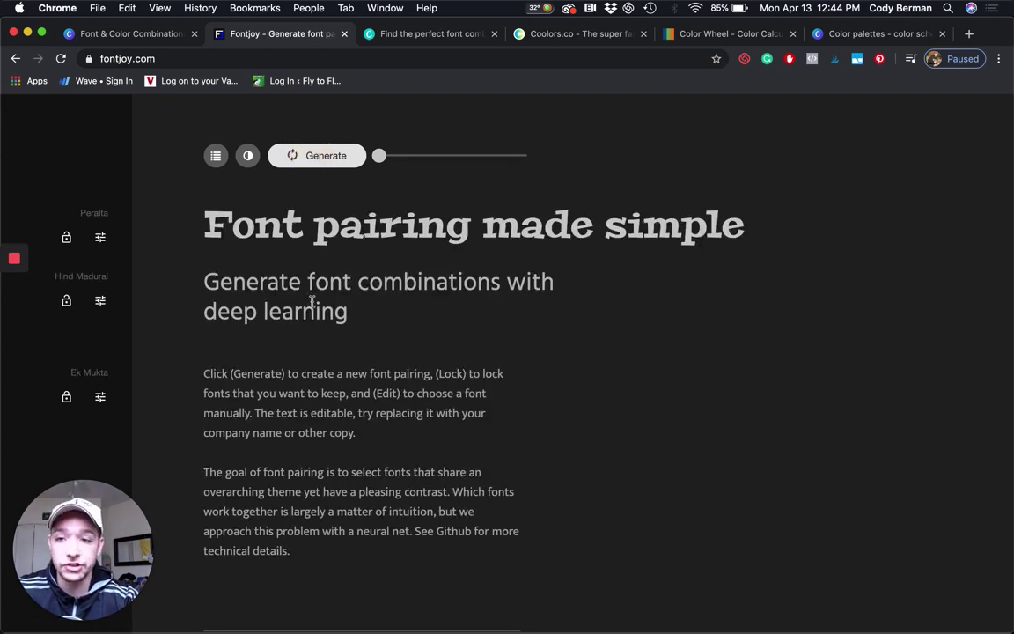
left_click(310, 163)
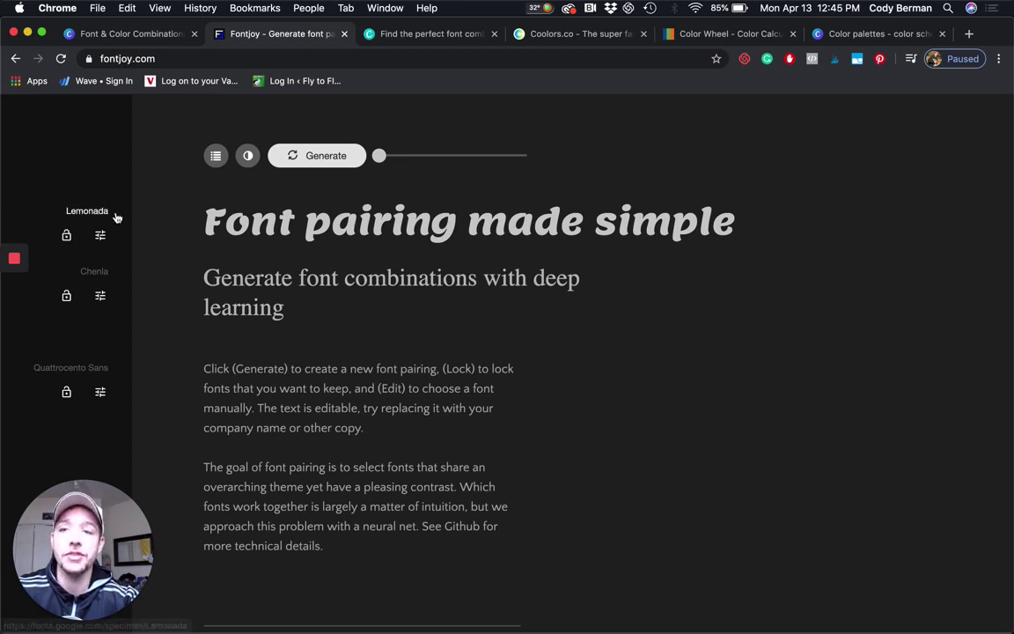
Lock Lemonada for two pairings, then unlock it and generate Give You Glory, Neuton and ABeeZee
left_click(66, 235)
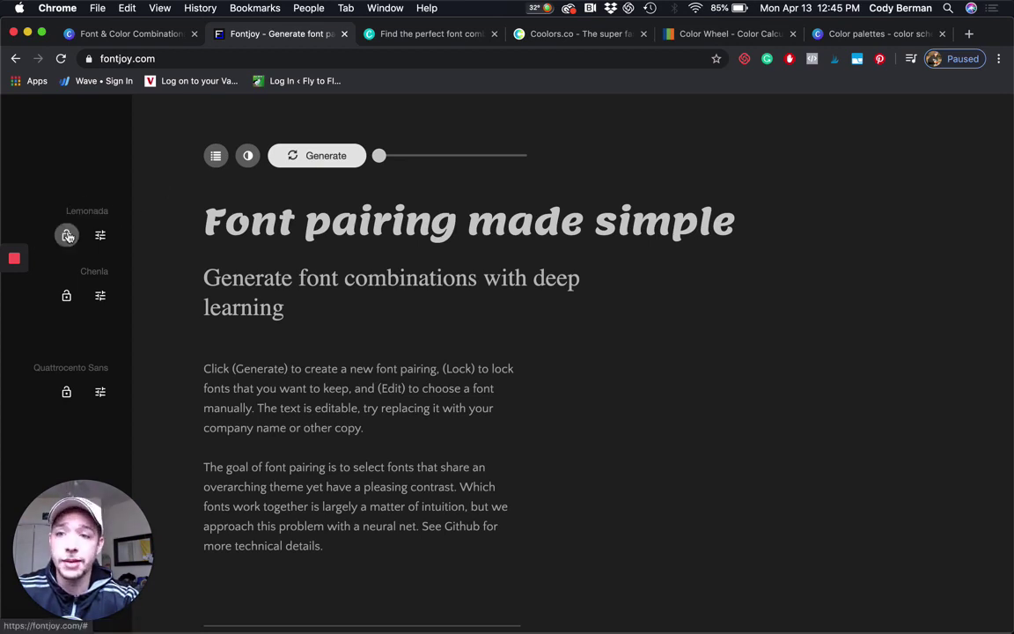
left_click(312, 156)
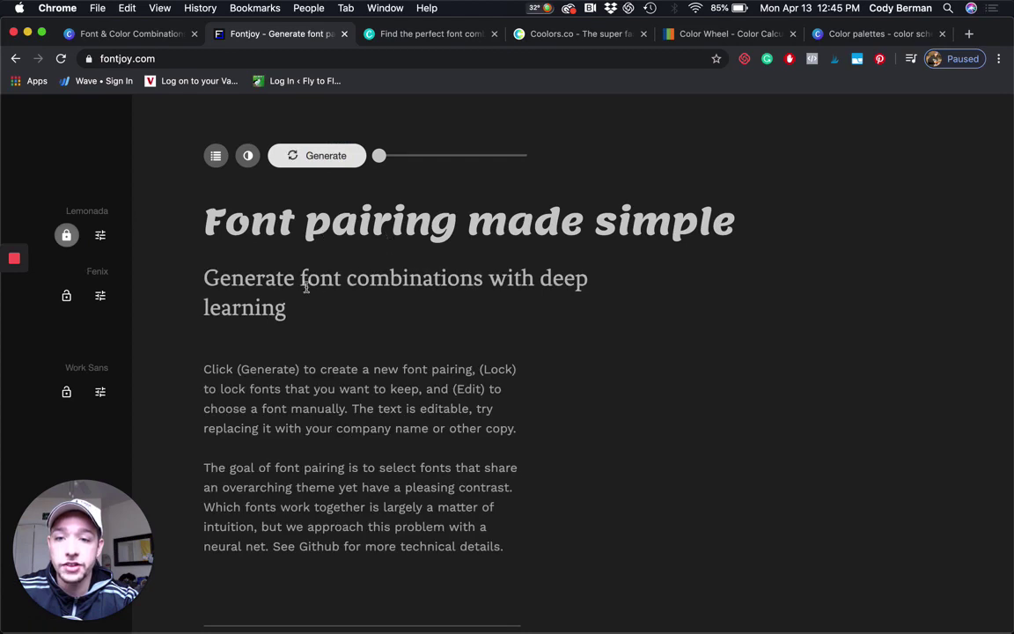
left_click(314, 164)
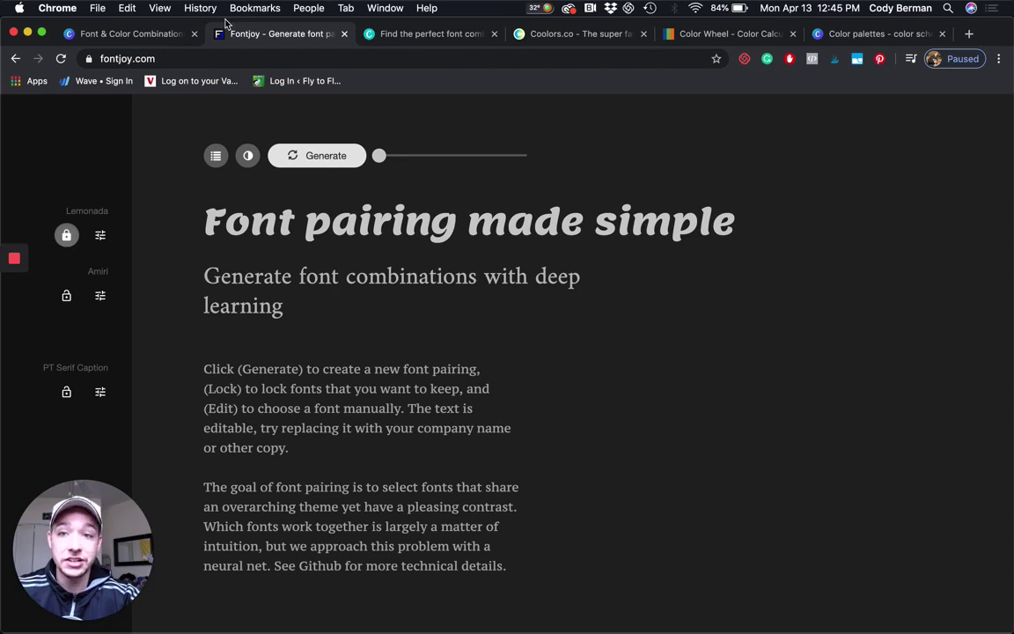
left_click(66, 238)
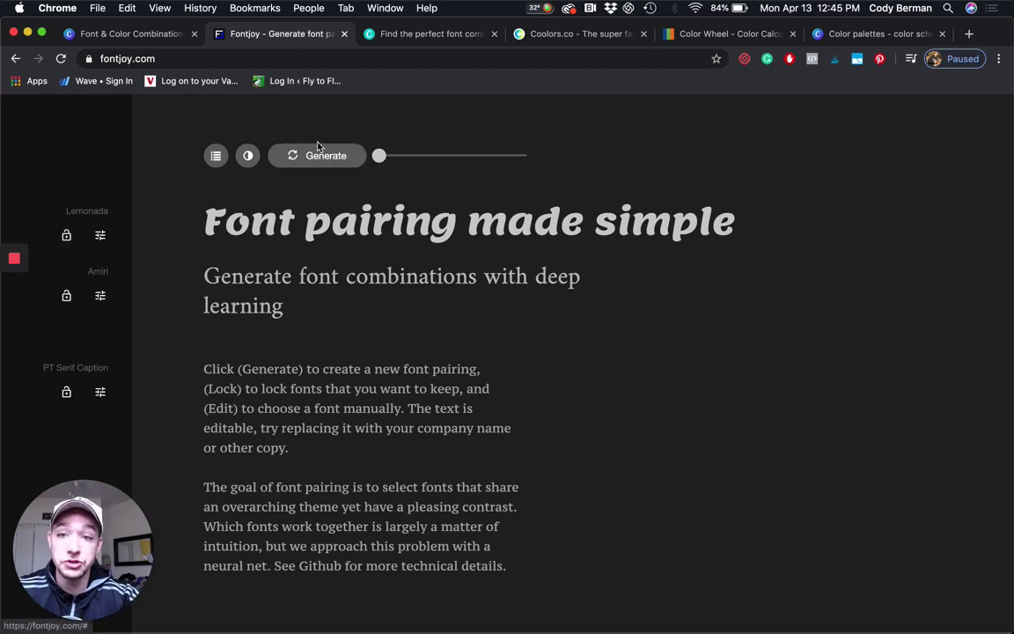
left_click(331, 162)
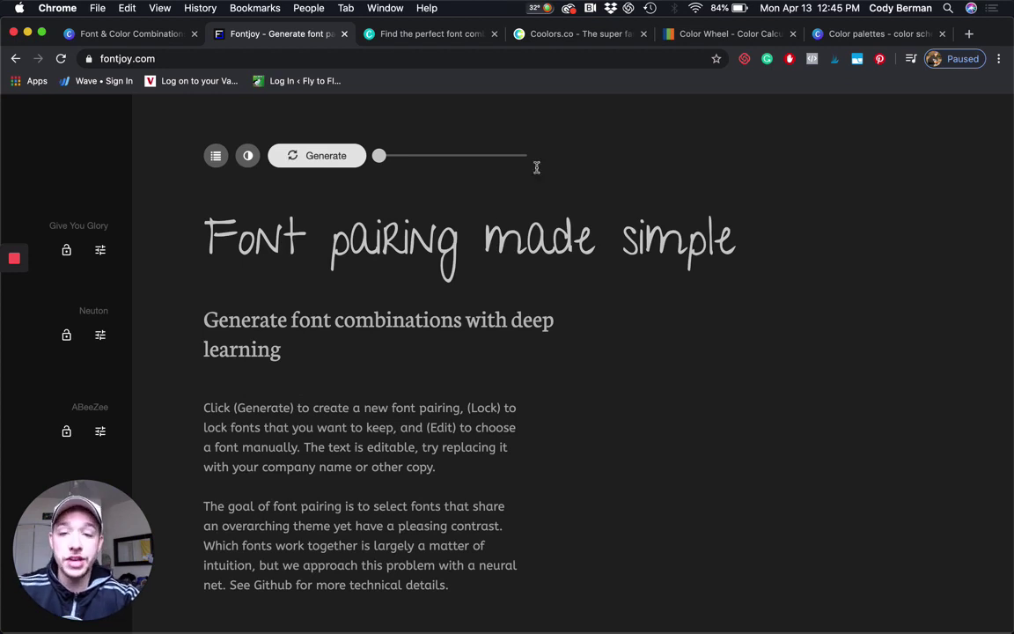
In Canva Font Combinations, view the suggested pairing for League Gothic as starter font
left_click(128, 33)
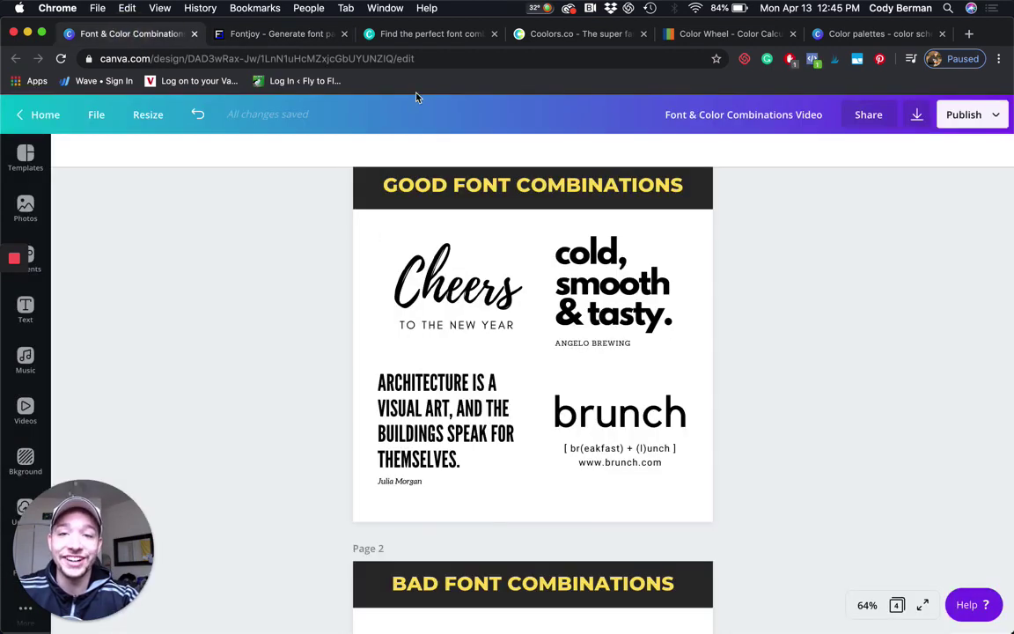
left_click(424, 35)
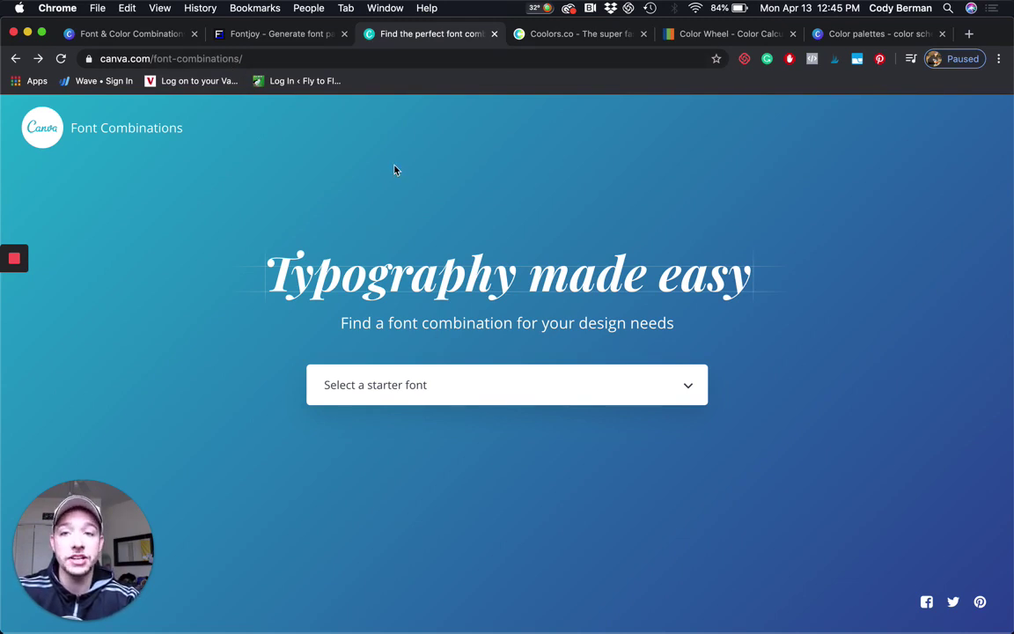
left_click(480, 396)
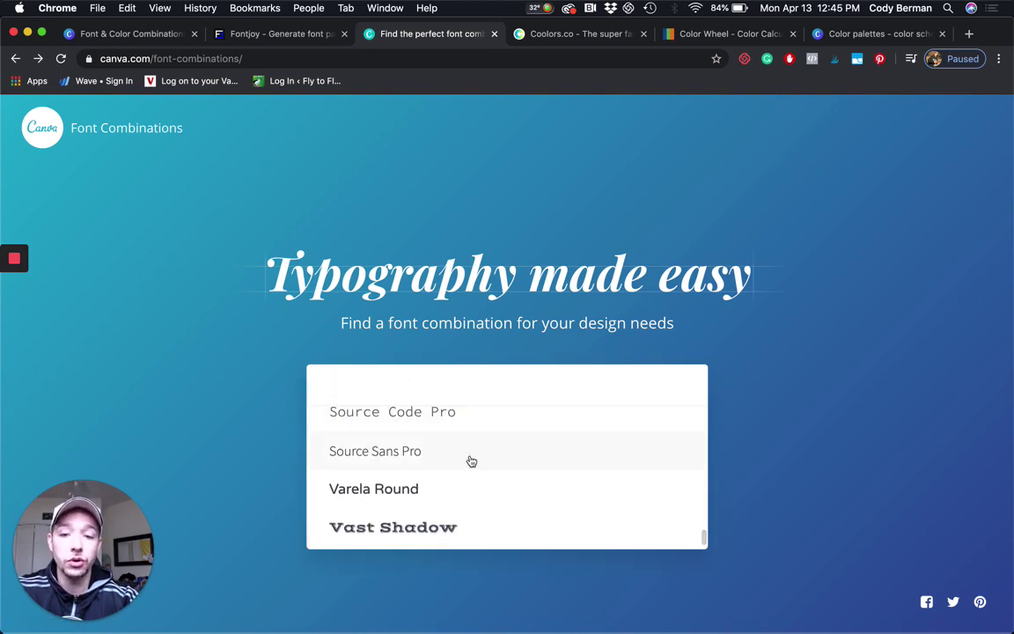
scroll(467, 461, "up", 10)
scroll(464, 461, "up", 10)
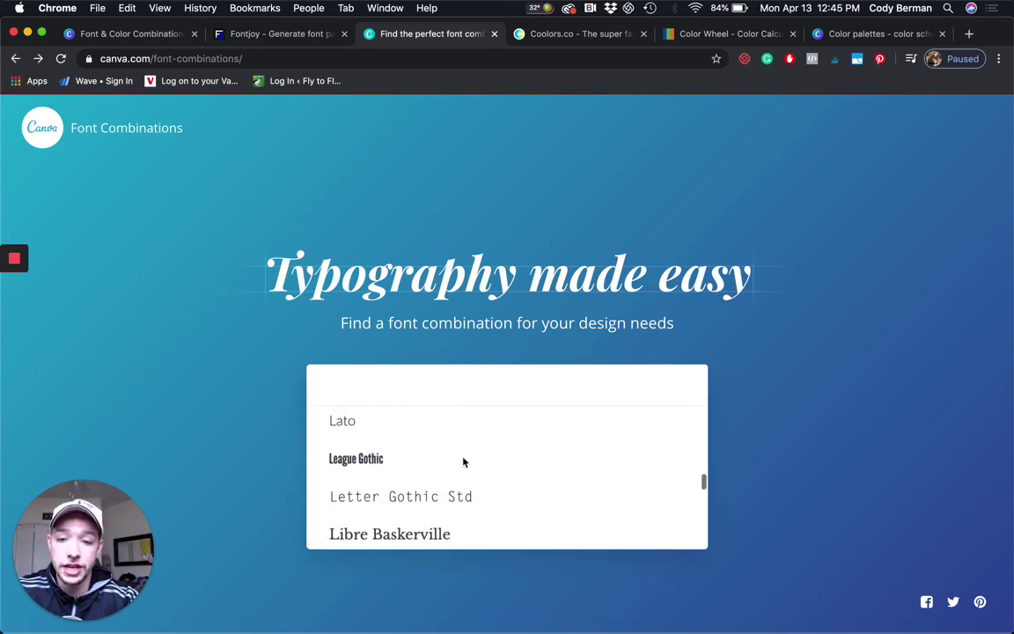
scroll(464, 461, "up", 2)
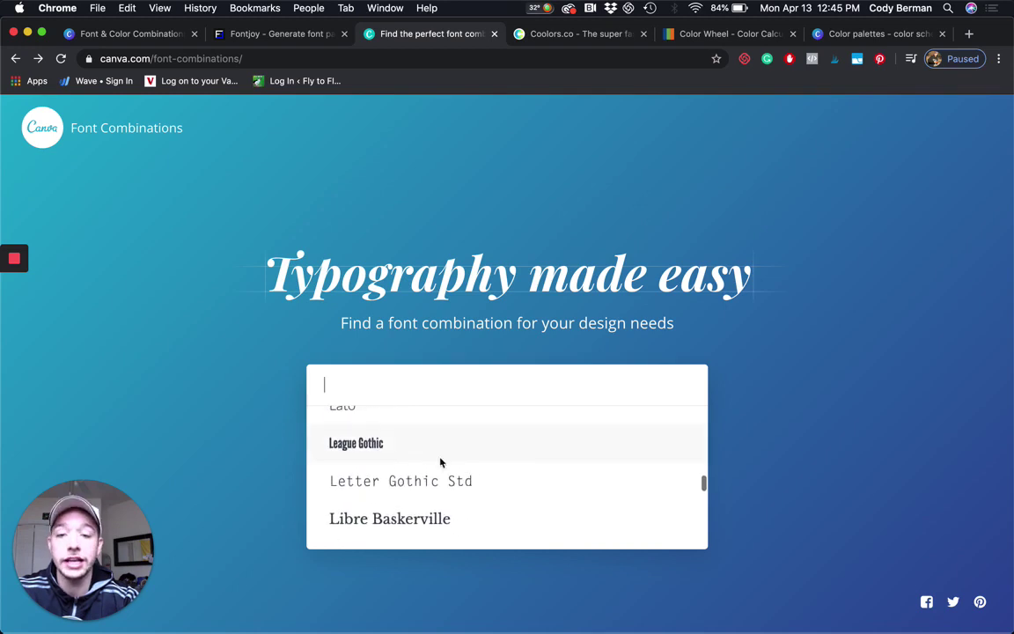
left_click(396, 444)
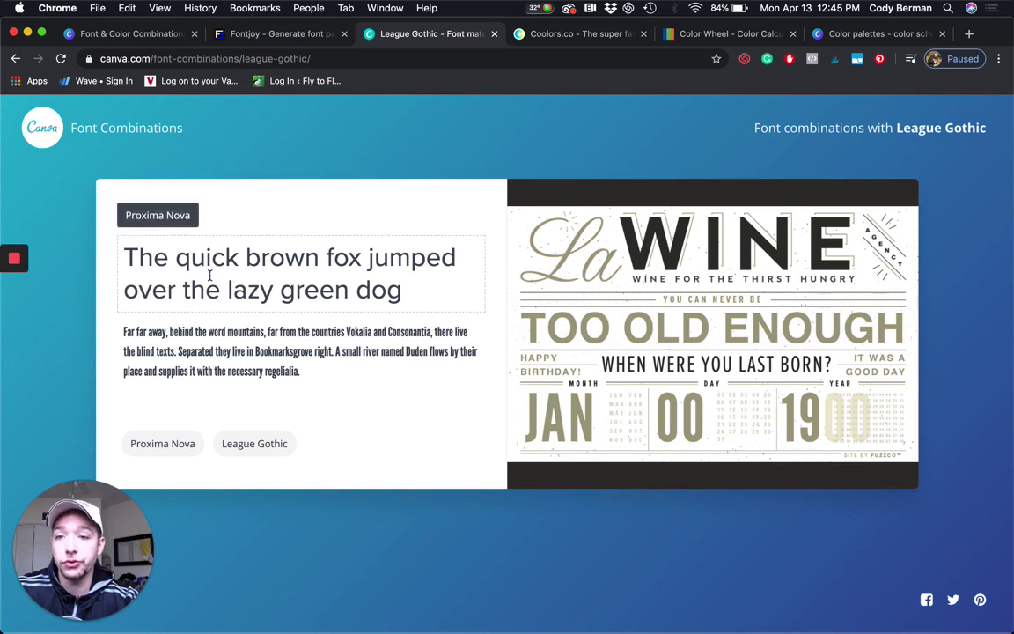
Go back to the Font Combinations home page and reopen the starter font list
left_click(71, 124)
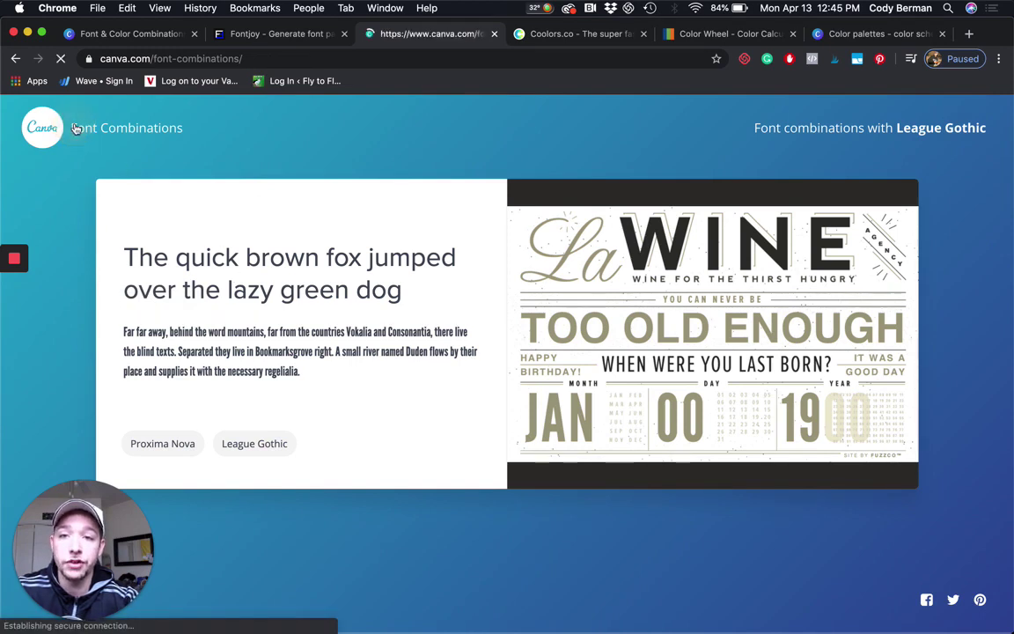
left_click(431, 393)
scroll(459, 460, "down", 5)
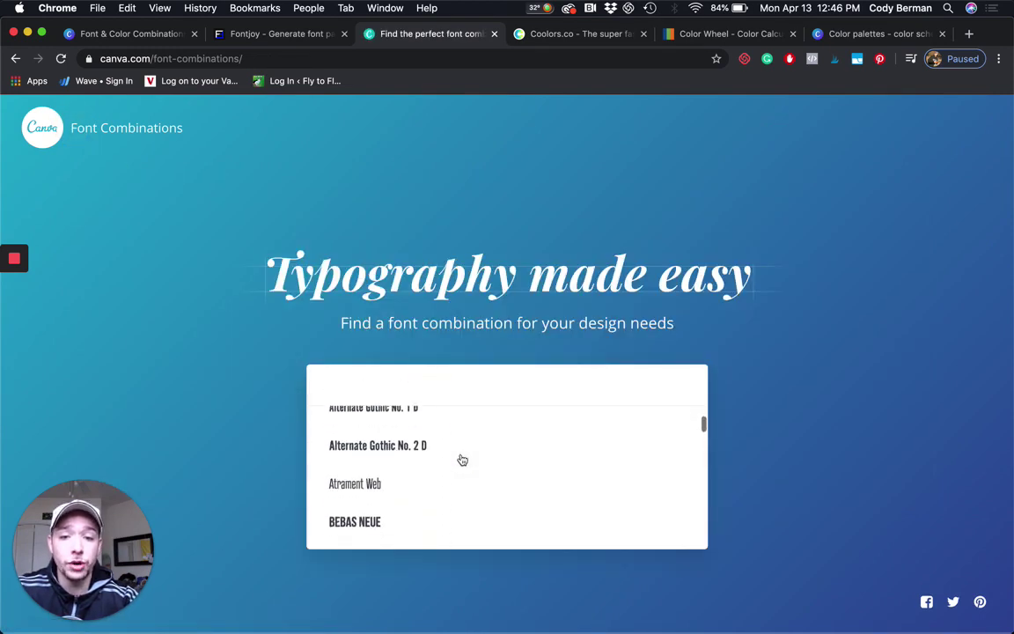
Choose Alternate Gothic No. 2 D to see its PT Serif body-text pairing
left_click(397, 430)
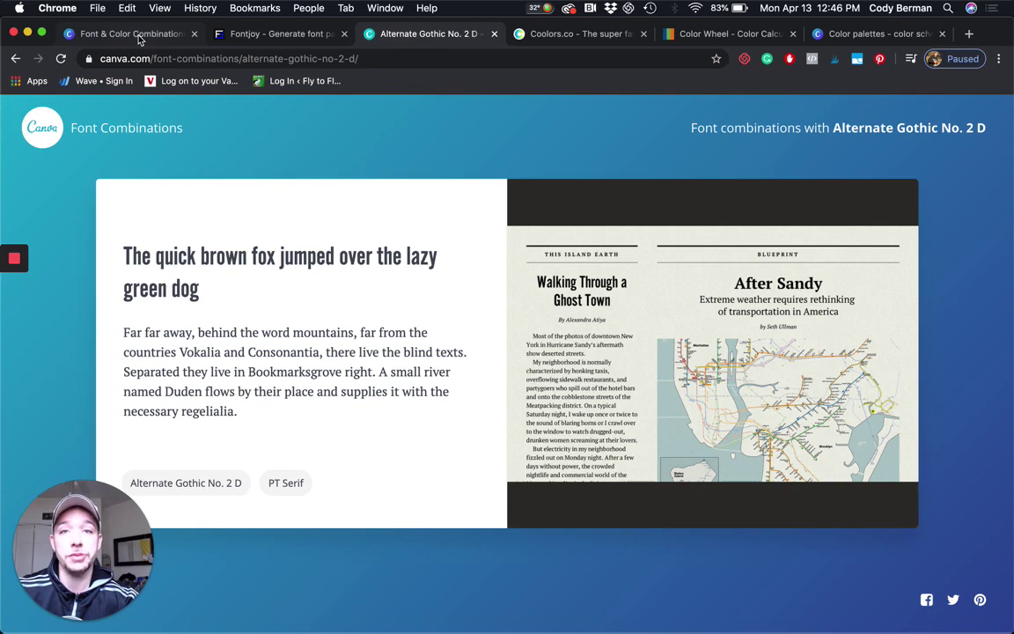
Back in the Canva design, confirm the Cheers heading uses Playlist Script, then open a new tab
left_click(139, 35)
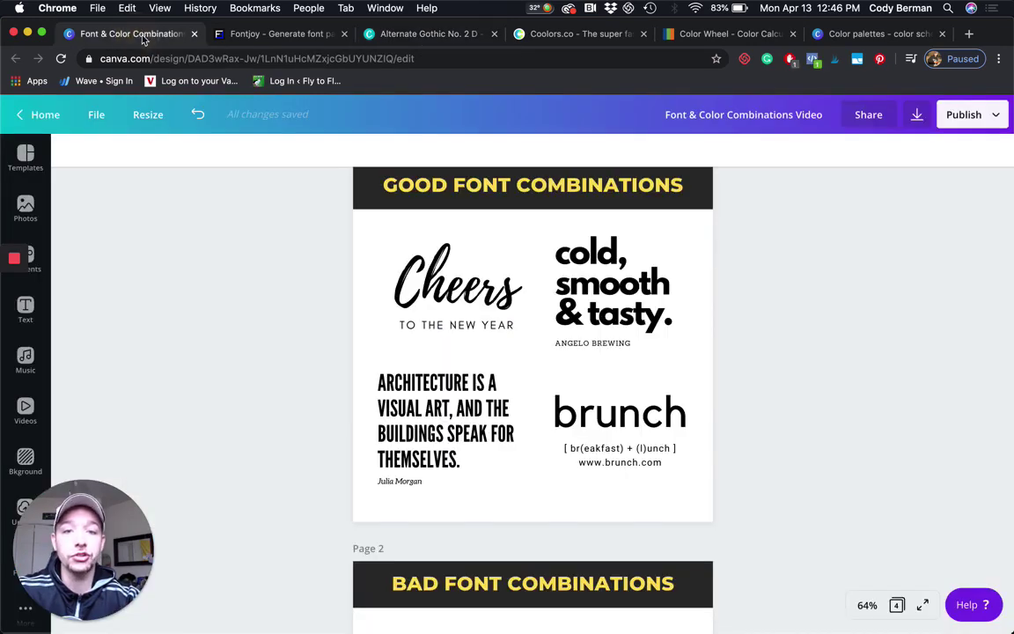
left_click(432, 274)
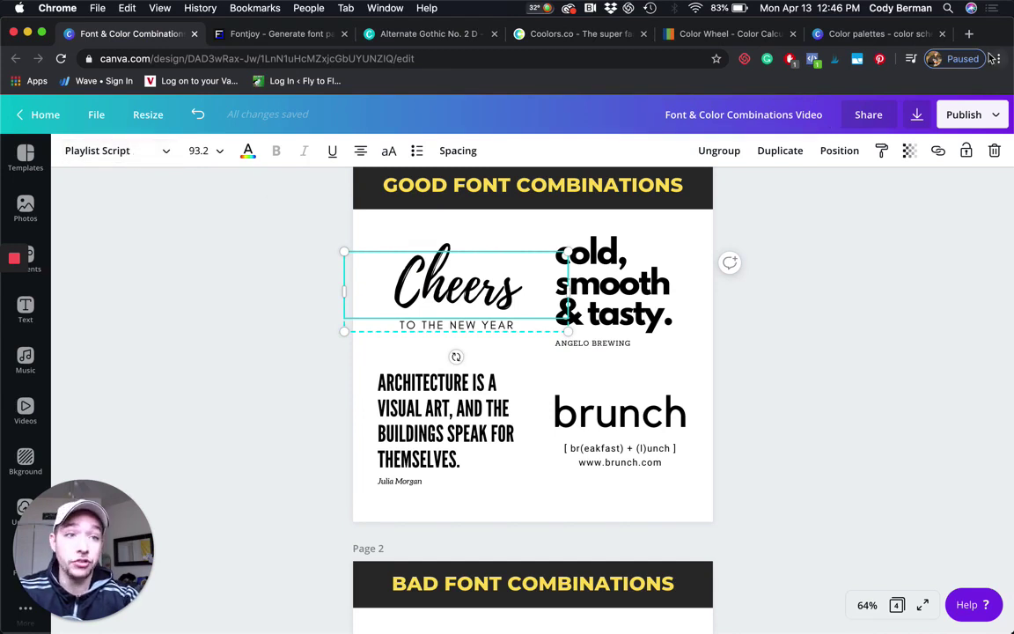
left_click(969, 35)
Search Google for 'playlist script license' and open the Befonts Playlist Script page
type("PLAYS")
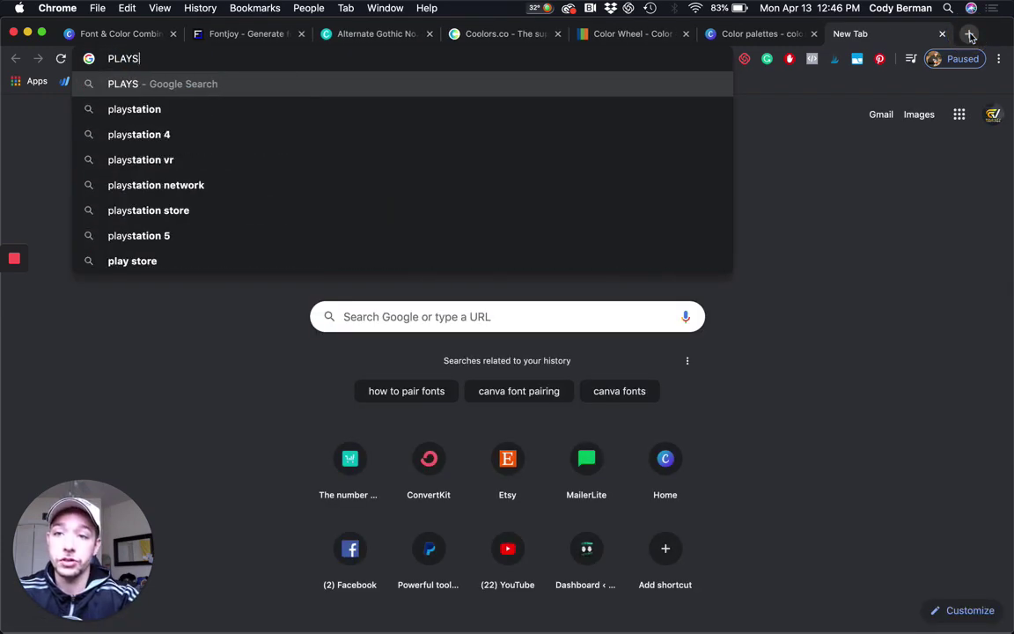
key("BackSpace")
type("list")
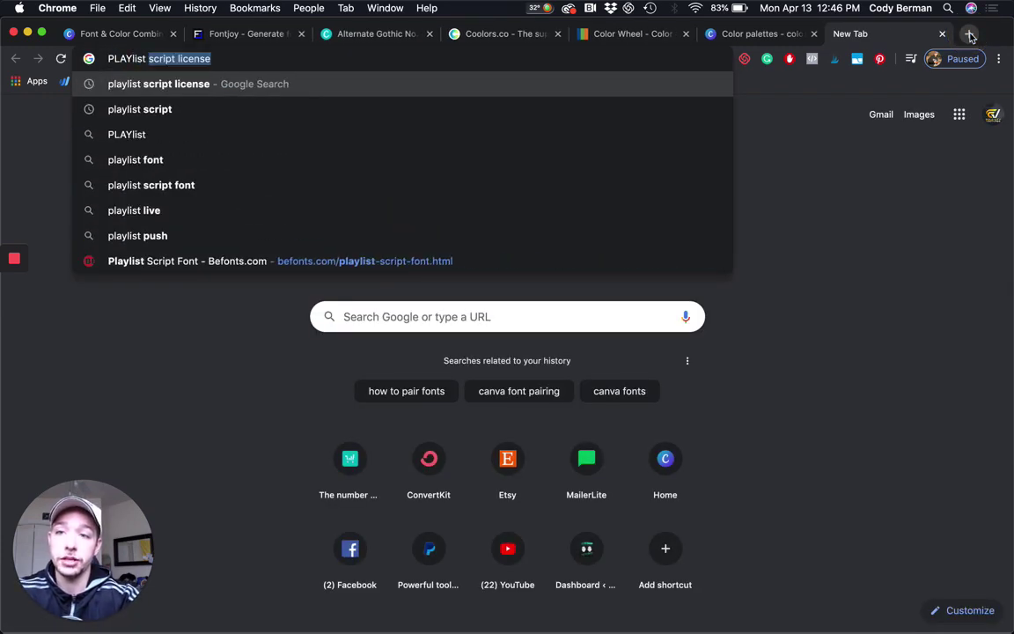
key("Return")
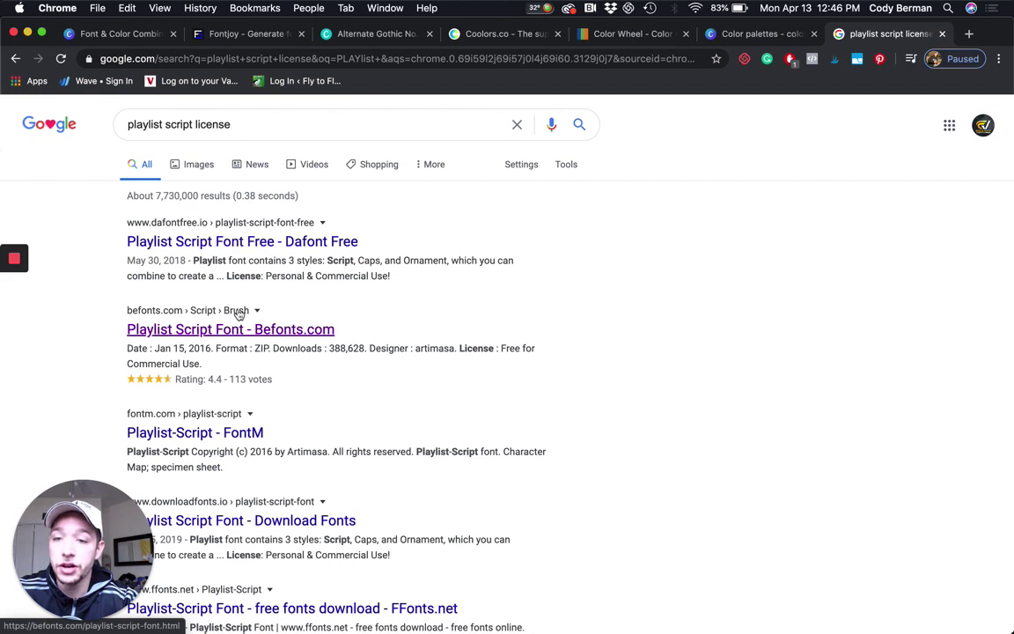
left_click(213, 329)
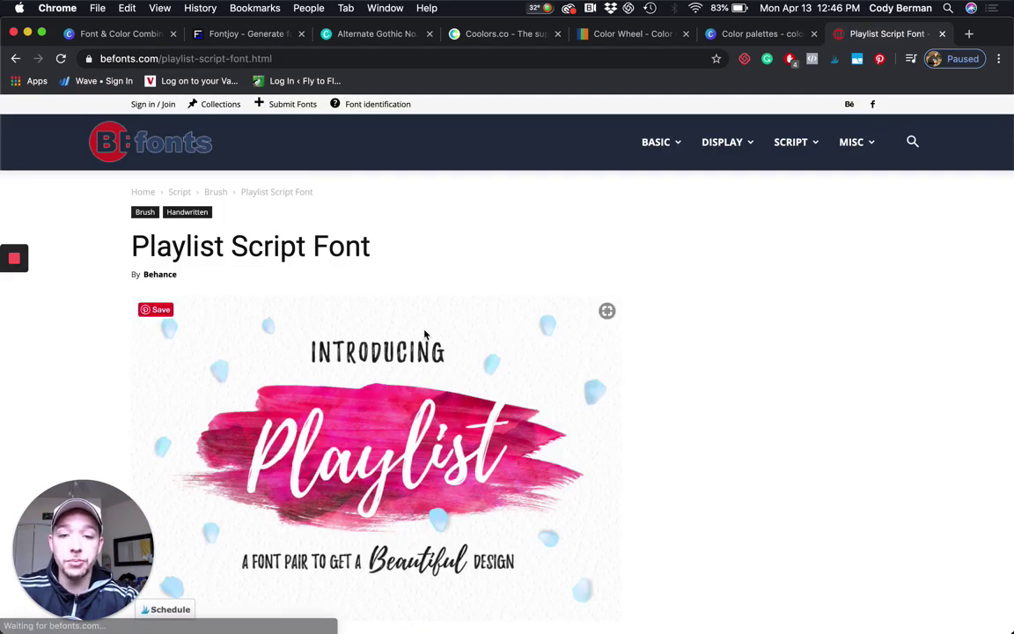
Scroll the Befonts page to the license line showing Free for Commercial Use
scroll(424, 334, "down", 10)
scroll(424, 334, "down", 10)
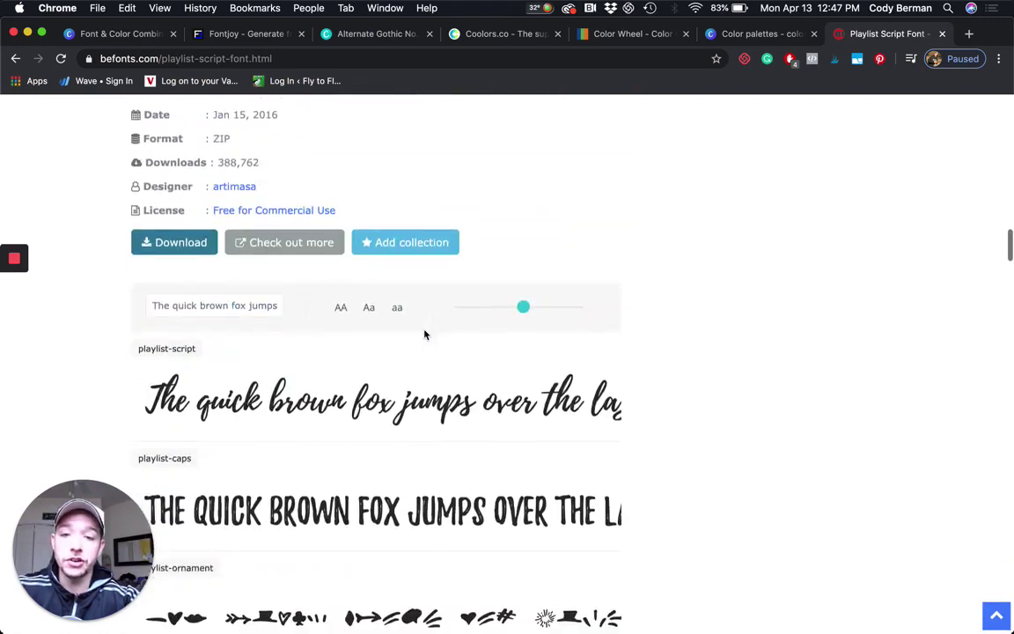
scroll(424, 334, "up", 5)
scroll(424, 334, "down", 3)
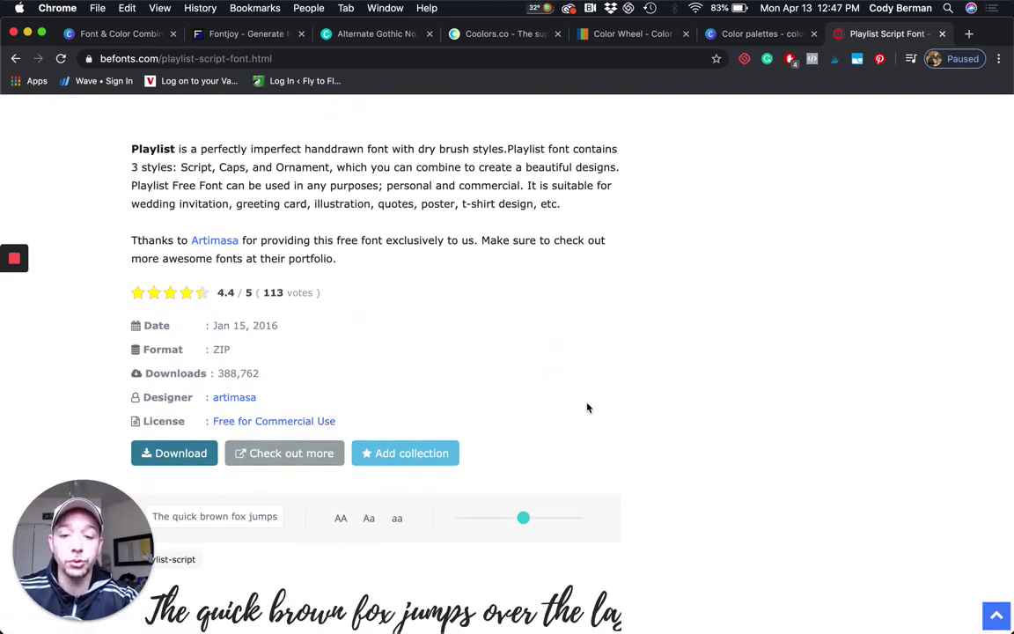
scroll(586, 408, "down", 2)
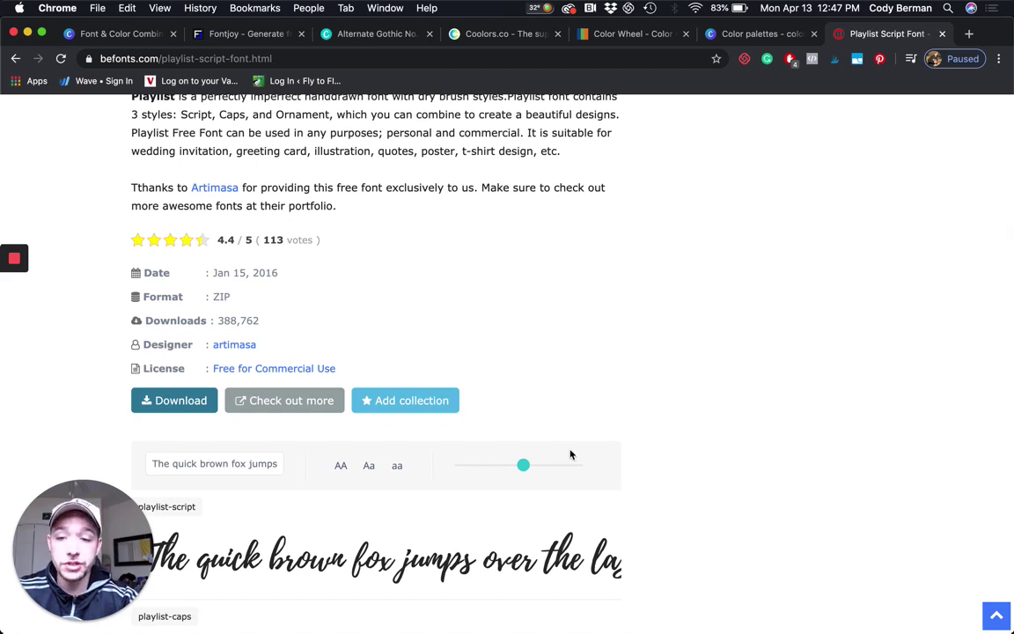
scroll(405, 396, "down", 5)
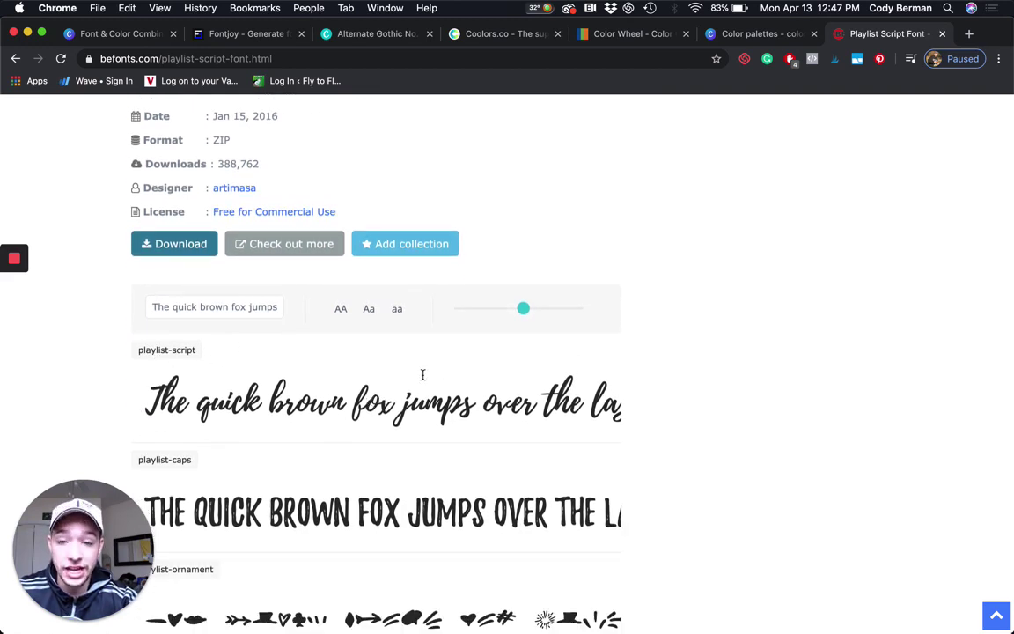
scroll(421, 373, "up", 3)
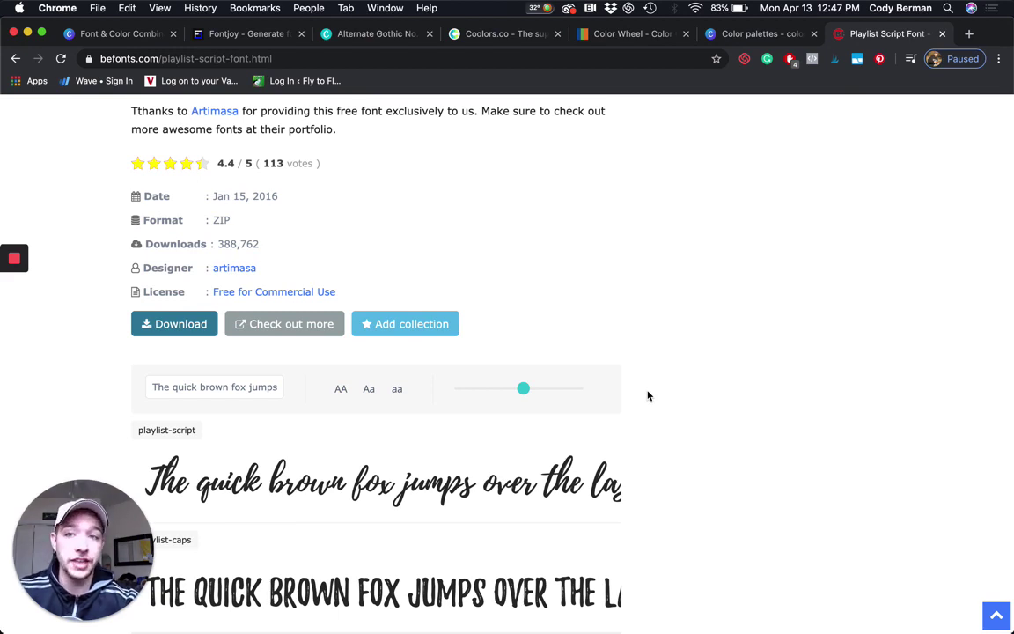
Back in Canva, deselect the Cheers text and confirm the architecture quote is League Gothic 38.3
left_click(117, 34)
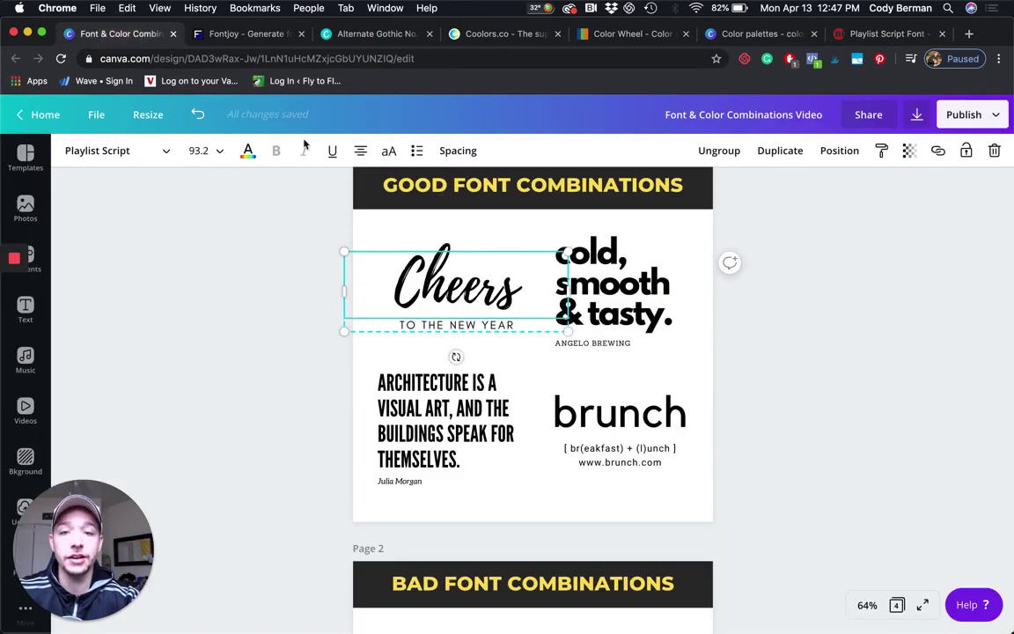
left_click(819, 404)
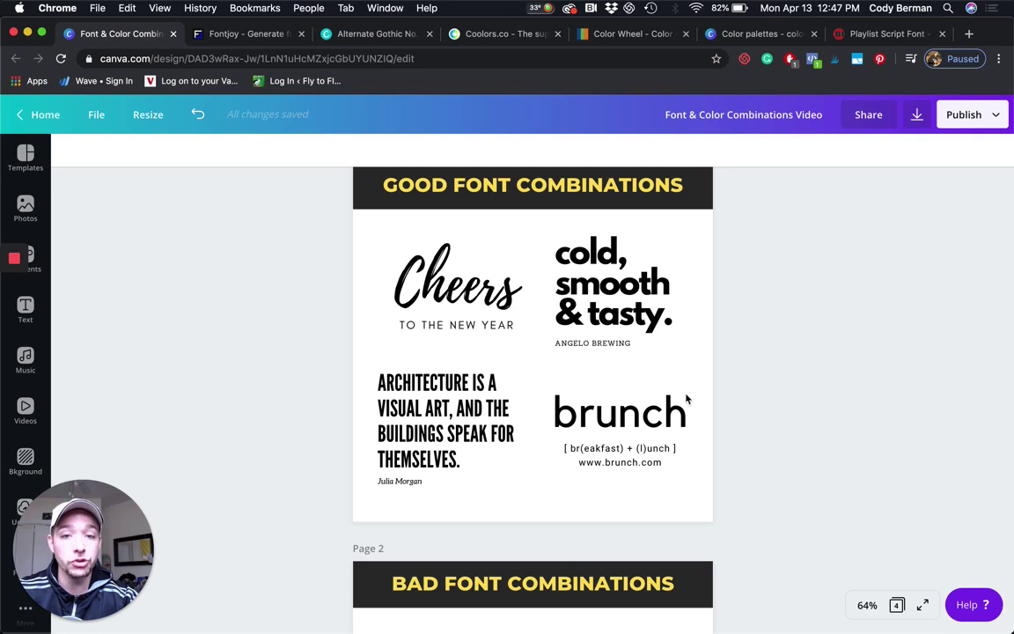
left_click(392, 383)
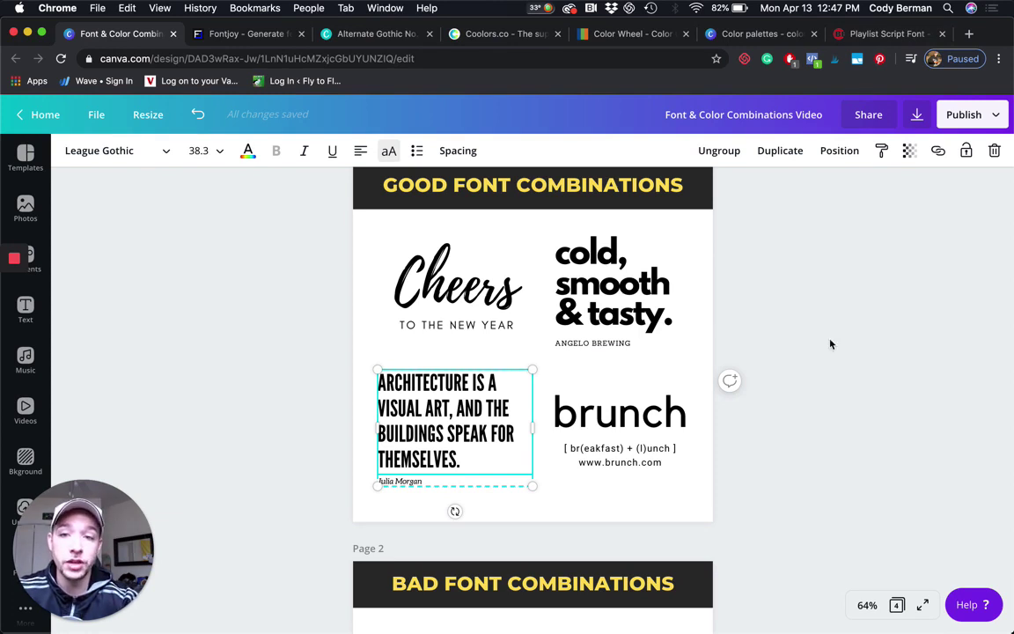
Scroll past Page 2 to the nine-tile Good/Bad Color Combinations grid
scroll(830, 344, "down", 3)
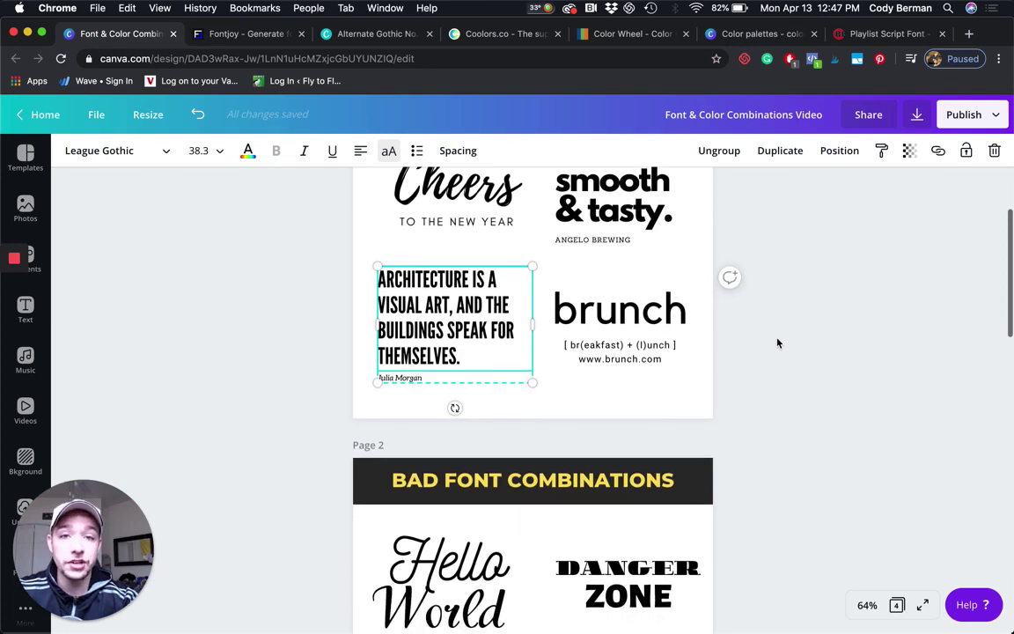
scroll(794, 369, "down", 15)
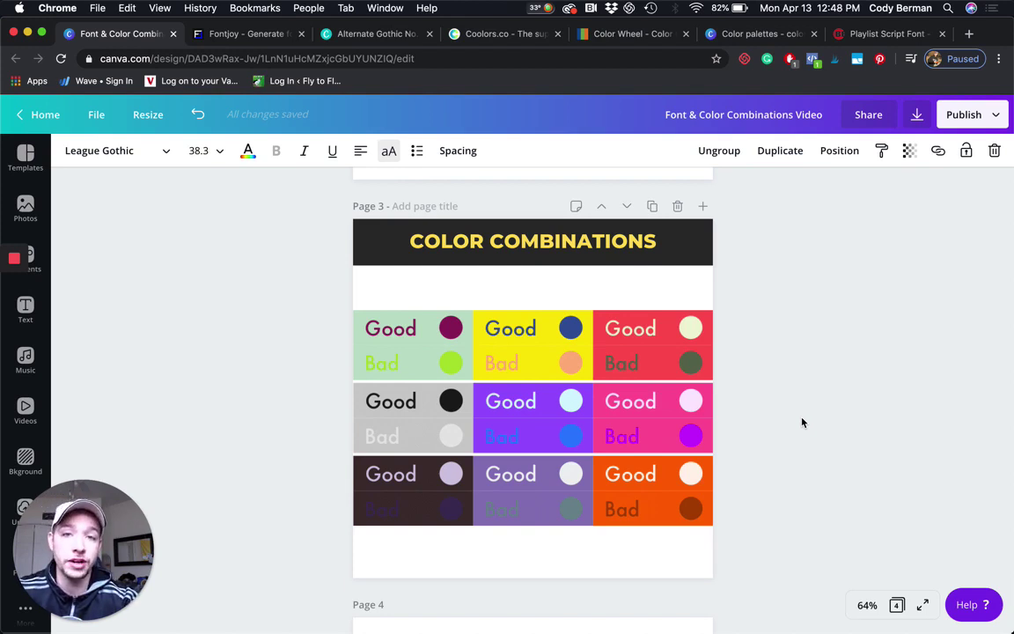
Start the Coolors generator and create palettes until one includes yellow #FCFF6C
left_click(507, 35)
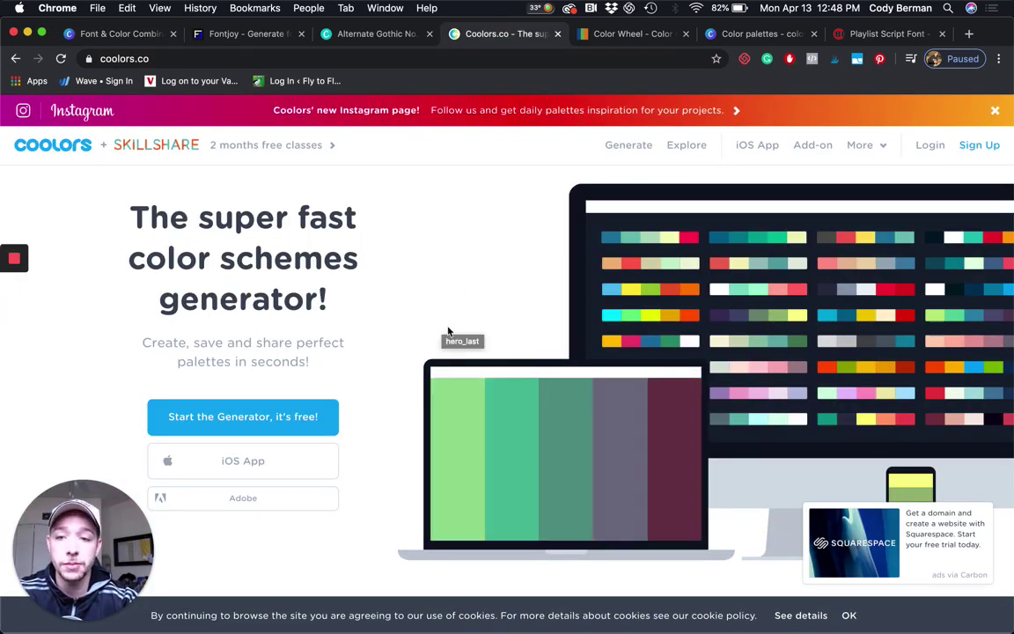
left_click(253, 420)
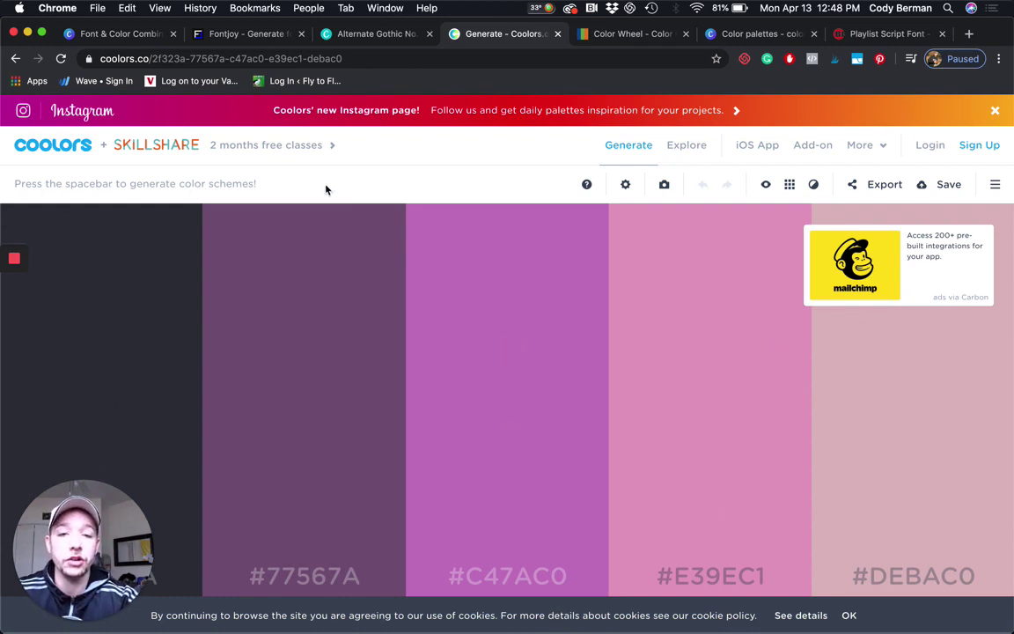
key("space")
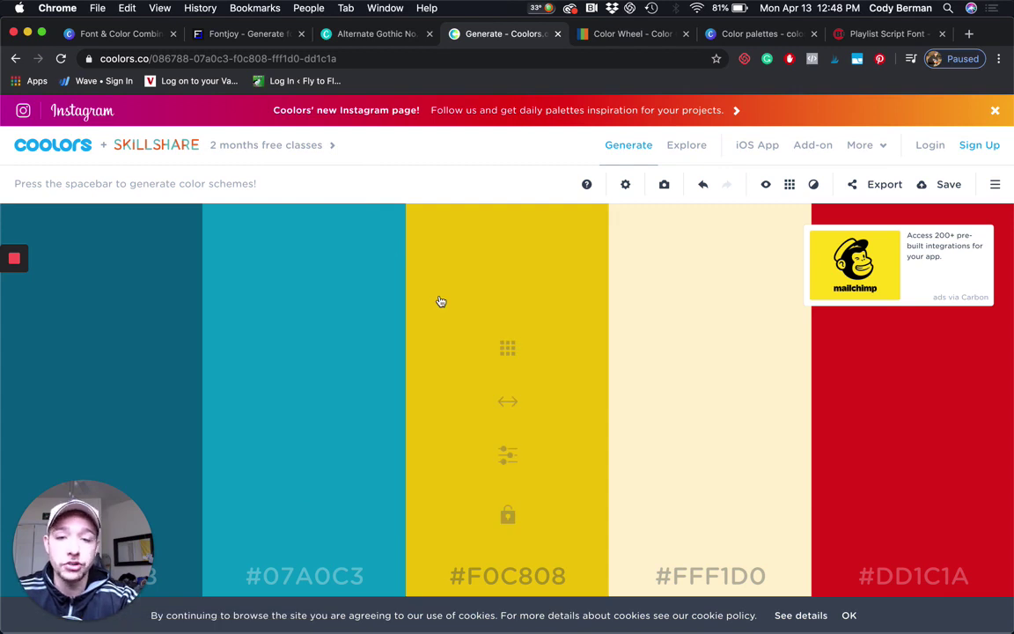
key("space")
key("space")
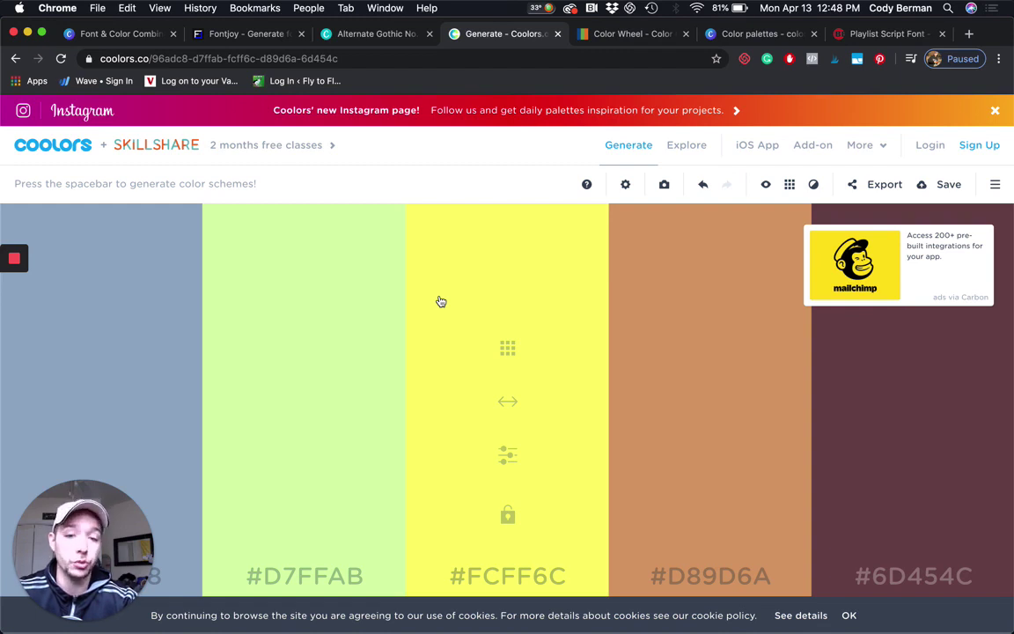
Lock yellow #FCFF6C and orange #FF784F in Coolors and regenerate the other colours around them
left_click(507, 517)
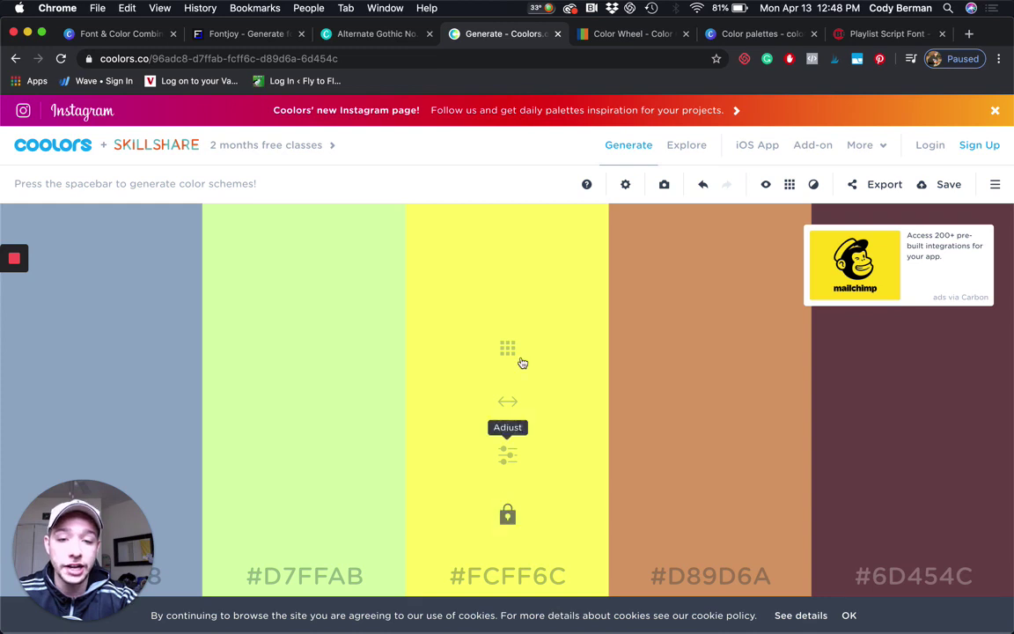
key("space")
key("space")
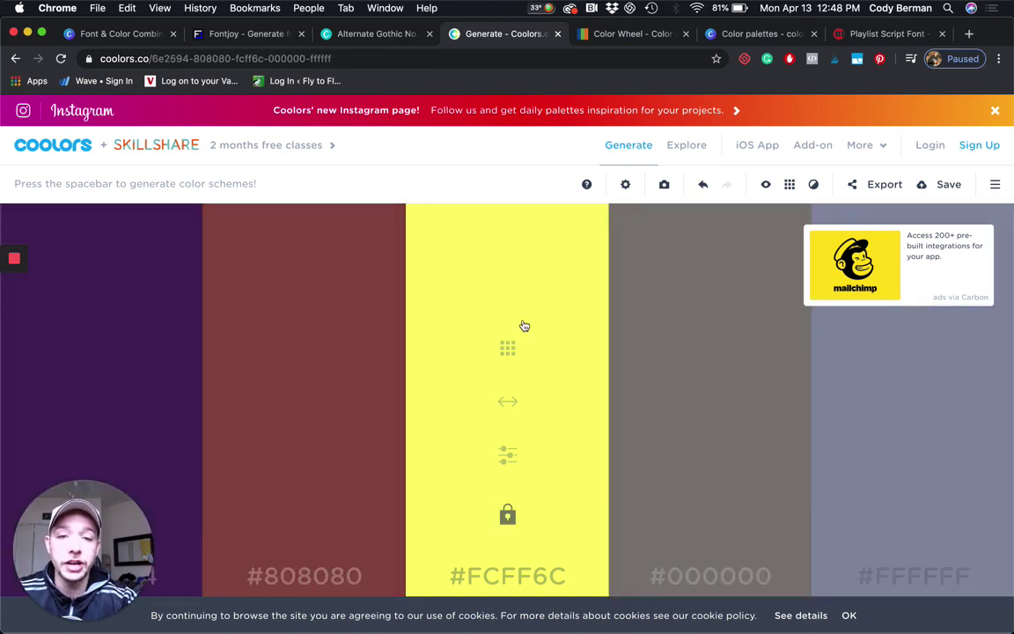
key("space")
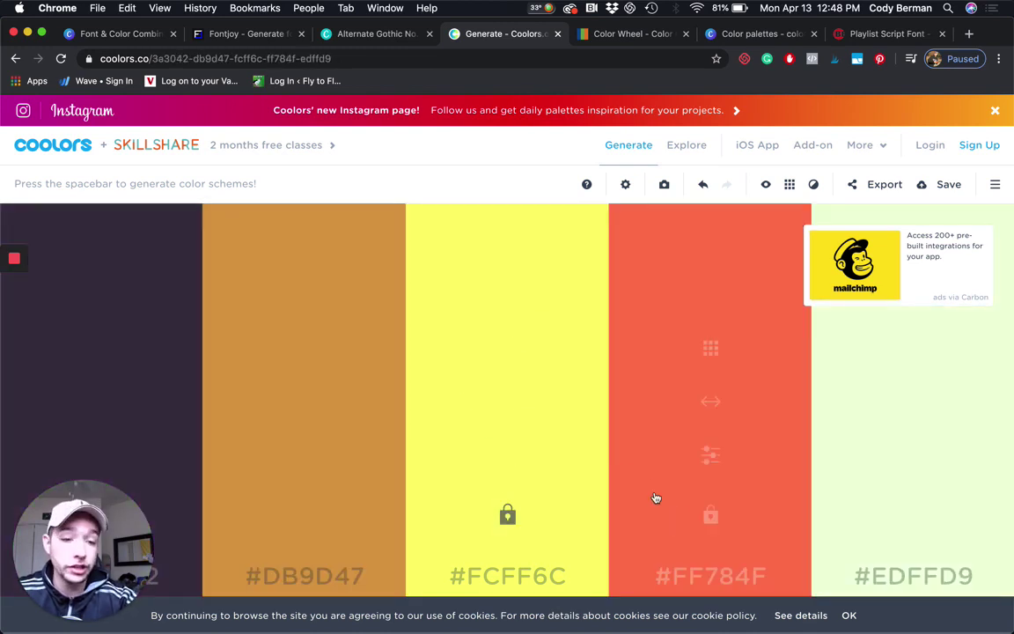
left_click(710, 515)
key("space")
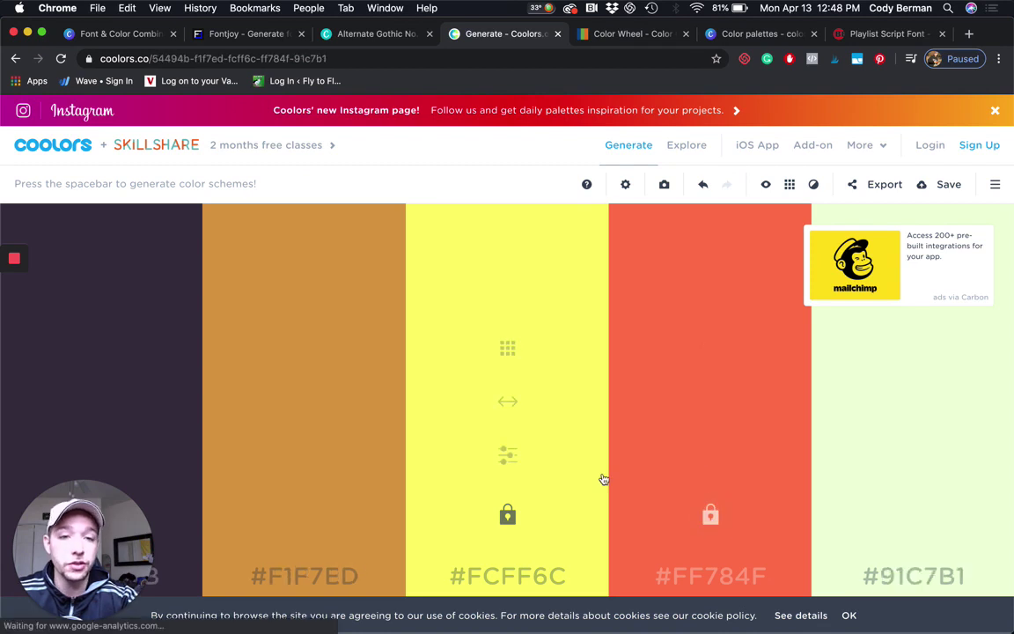
key("space")
key("space")
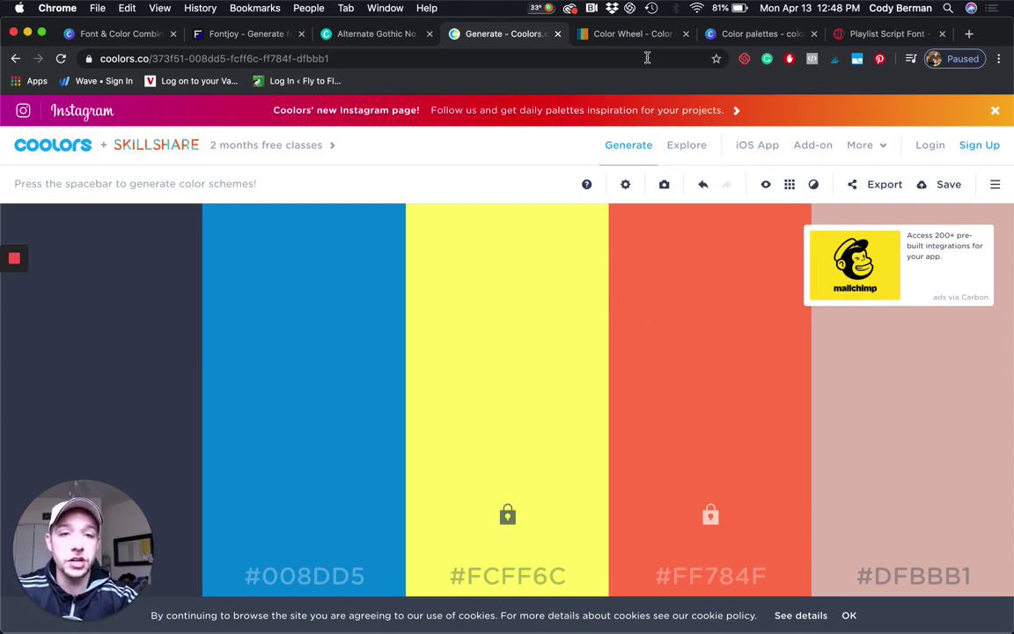
In the Sessions College Color Calculator, set the base colour to light blue #7ea7ff
left_click(621, 37)
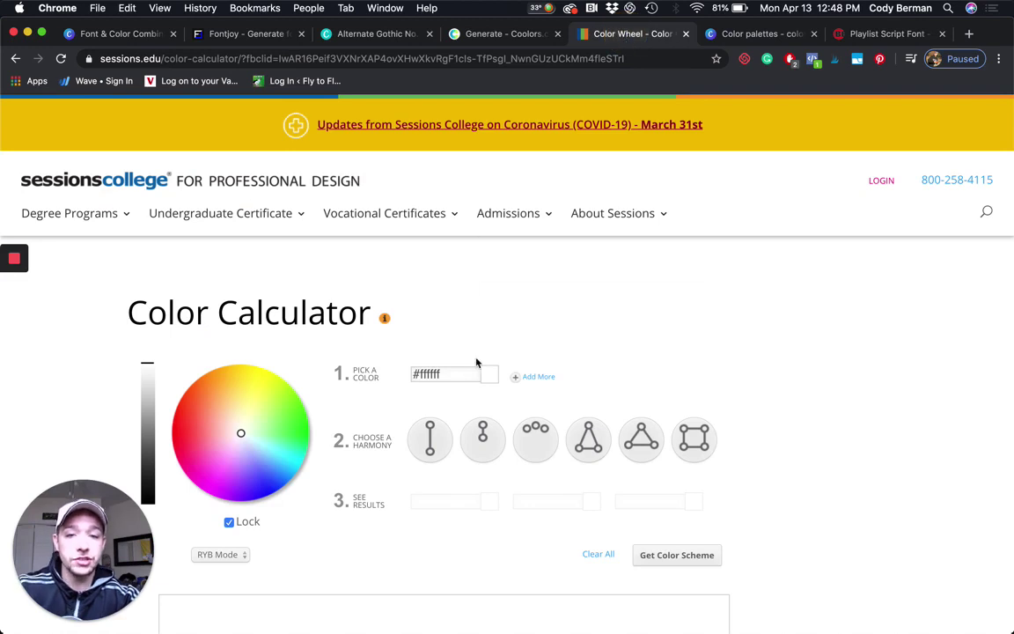
left_click(454, 374)
left_click(420, 371)
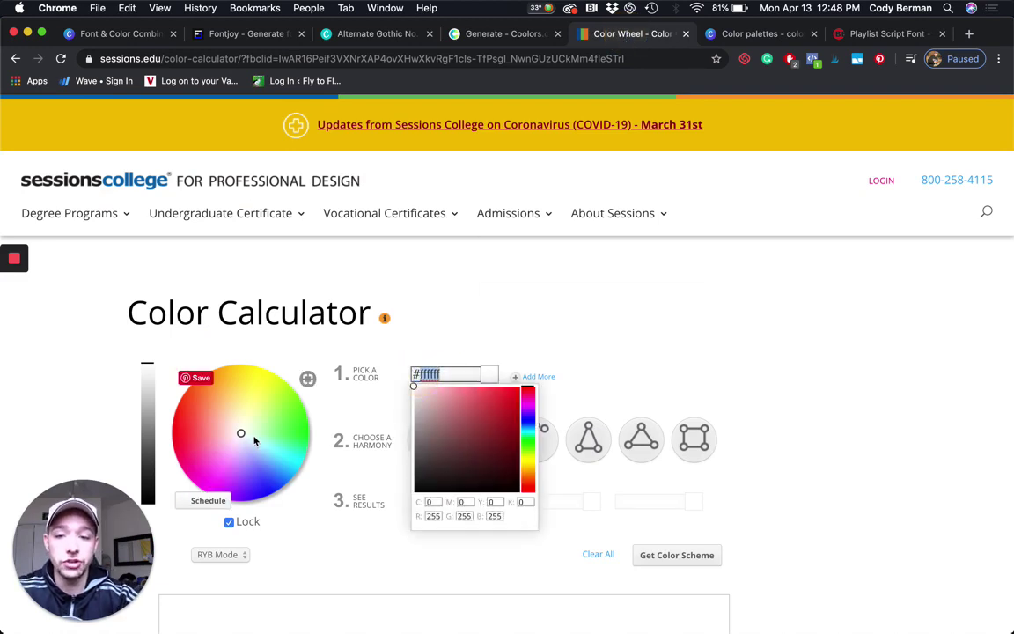
left_click_drag(238, 440, 263, 461)
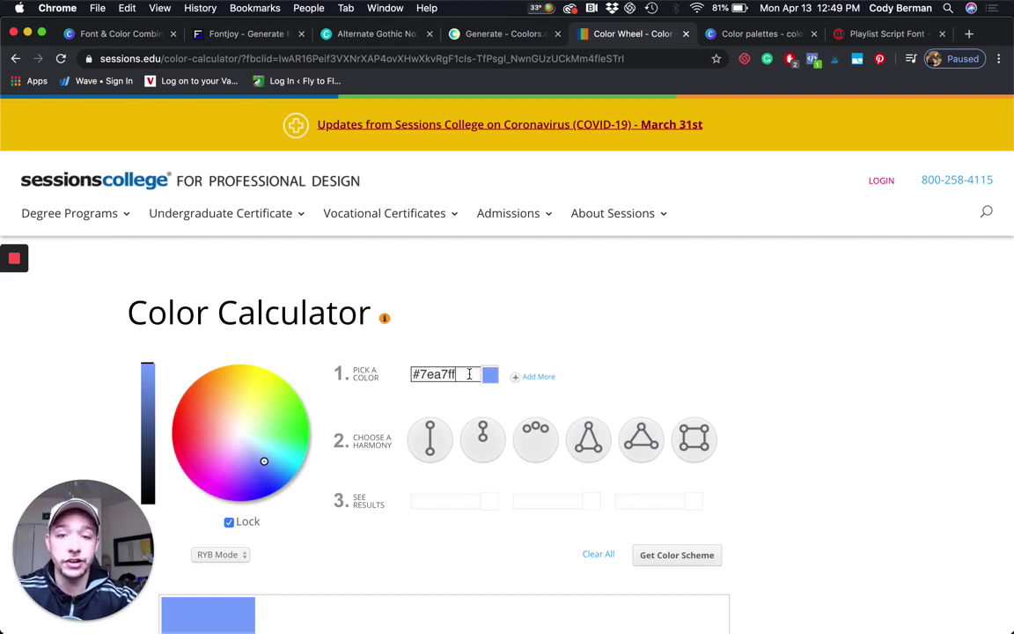
left_click_drag(469, 374, 417, 373)
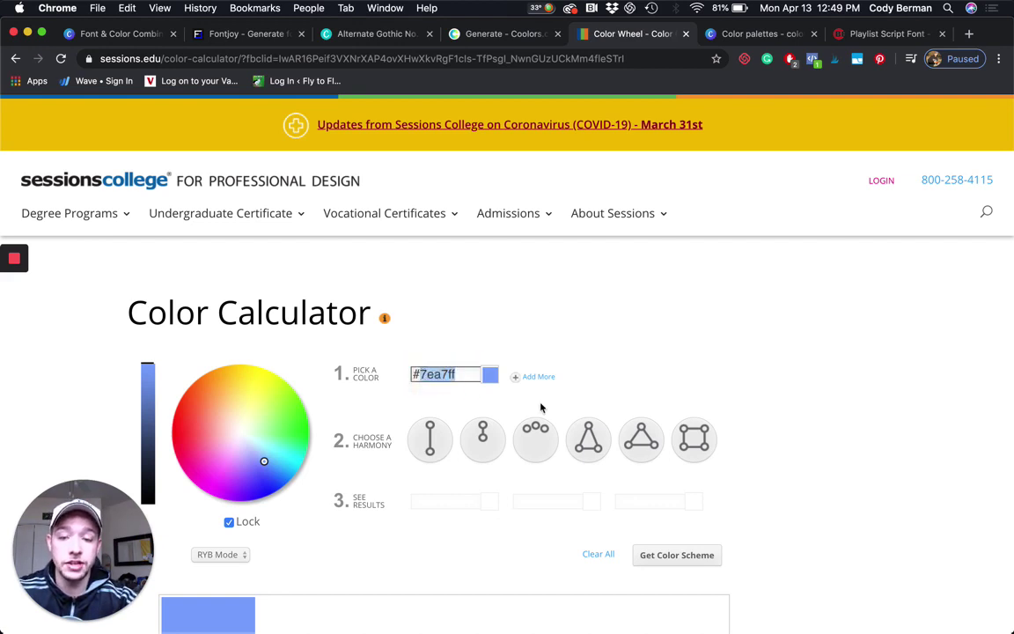
scroll(541, 407, "down", 2)
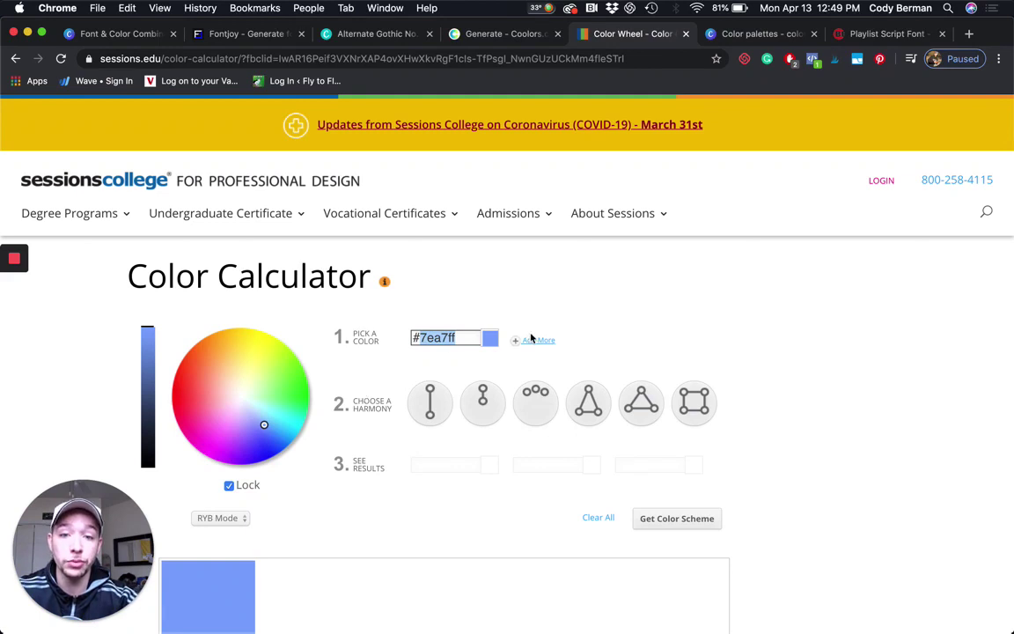
left_click(589, 280)
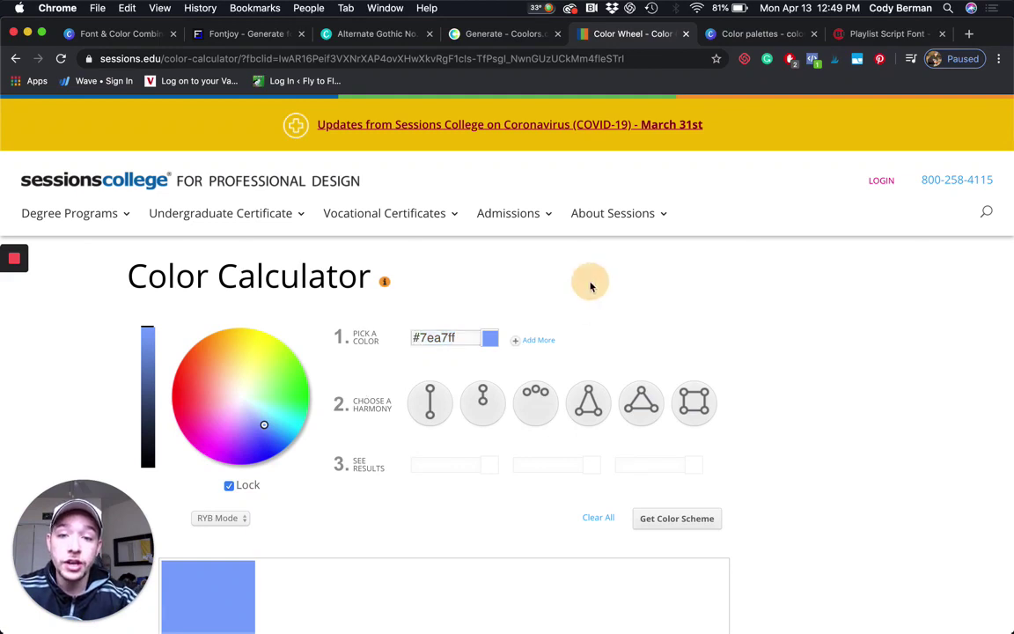
Try complementary, analogous and triadic schemes, ending on triadic #fff47e and #ff7e94, then open Canva's color palettes
left_click(425, 405)
scroll(257, 512, "down", 3)
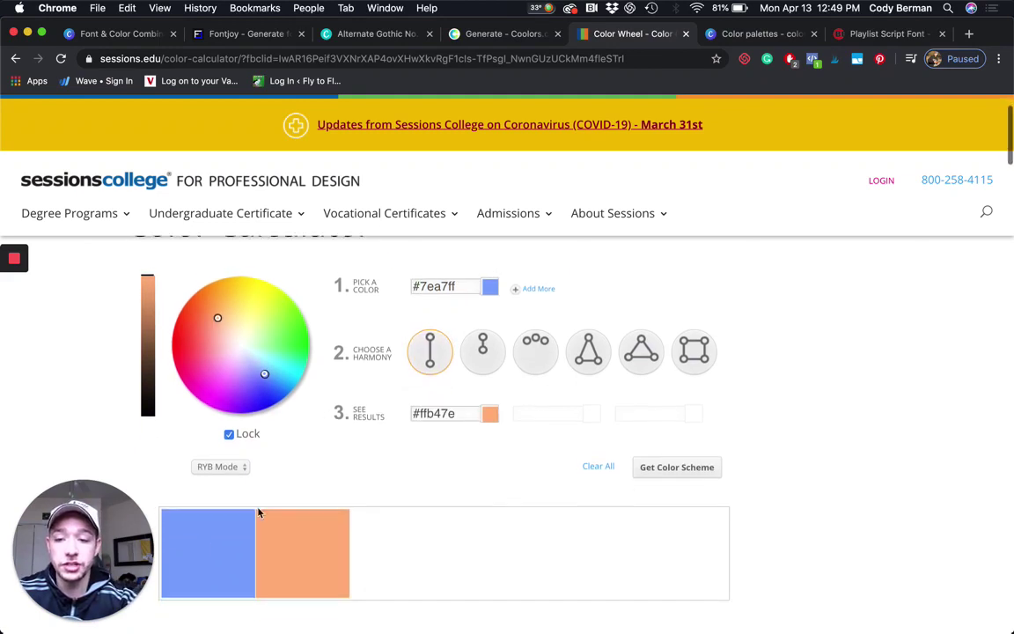
left_click(538, 357)
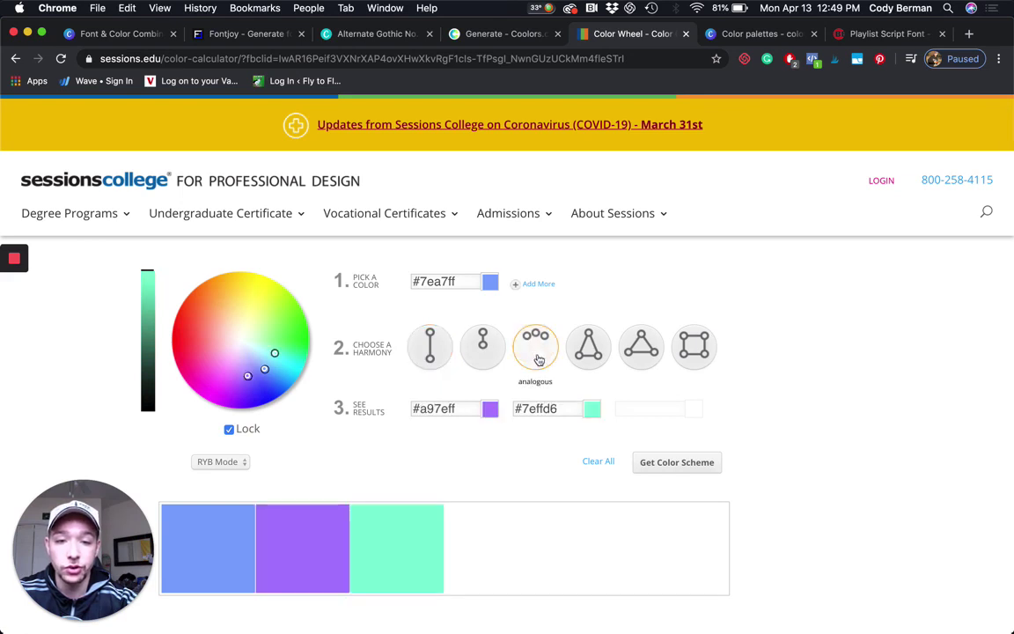
left_click(642, 350)
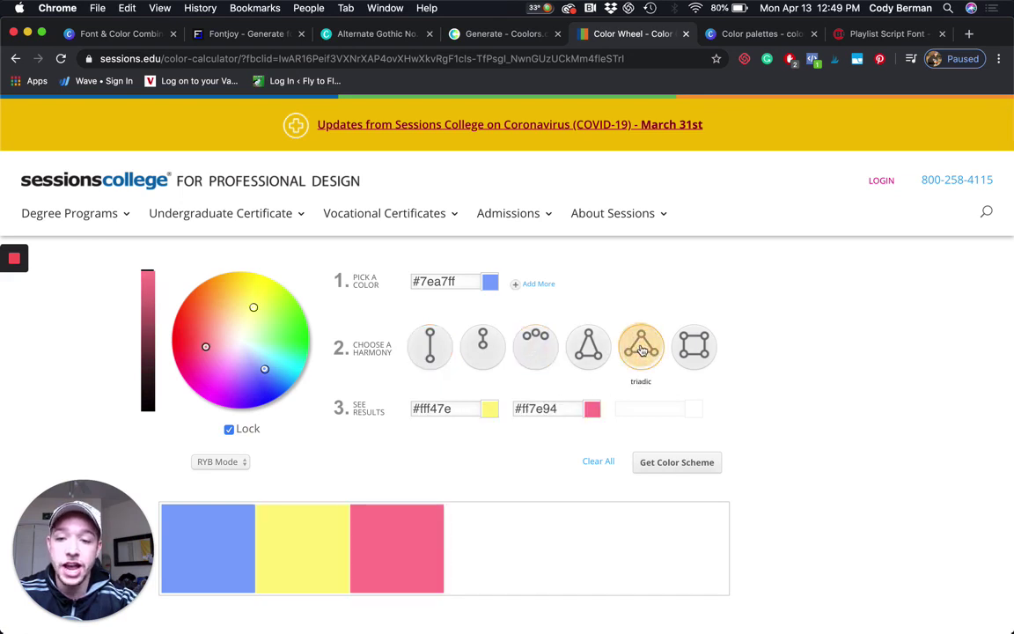
scroll(502, 414, "up", 2)
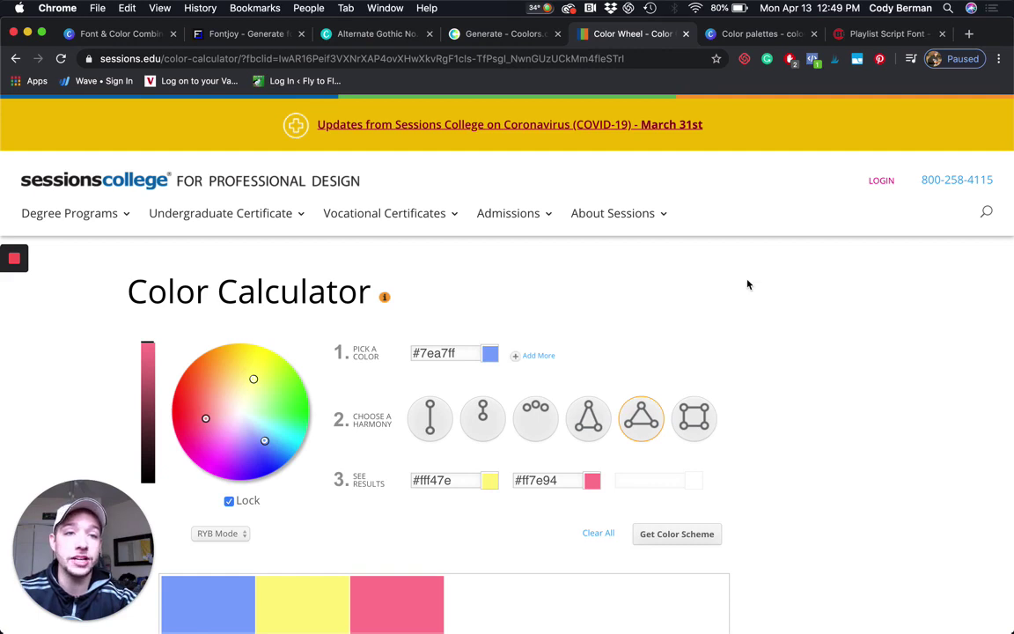
left_click(735, 33)
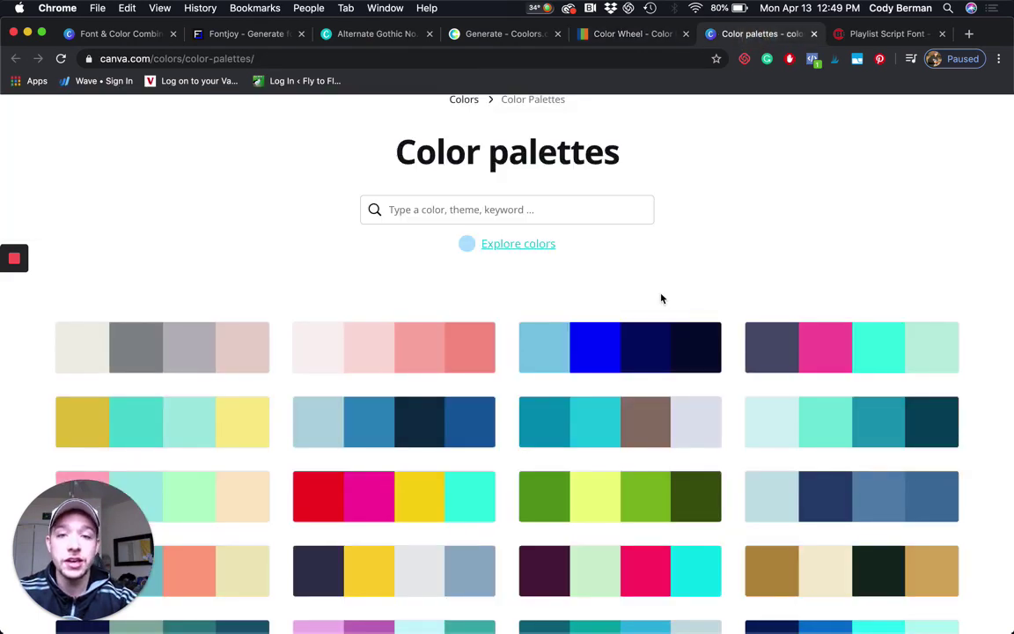
scroll(662, 298, "up", 3)
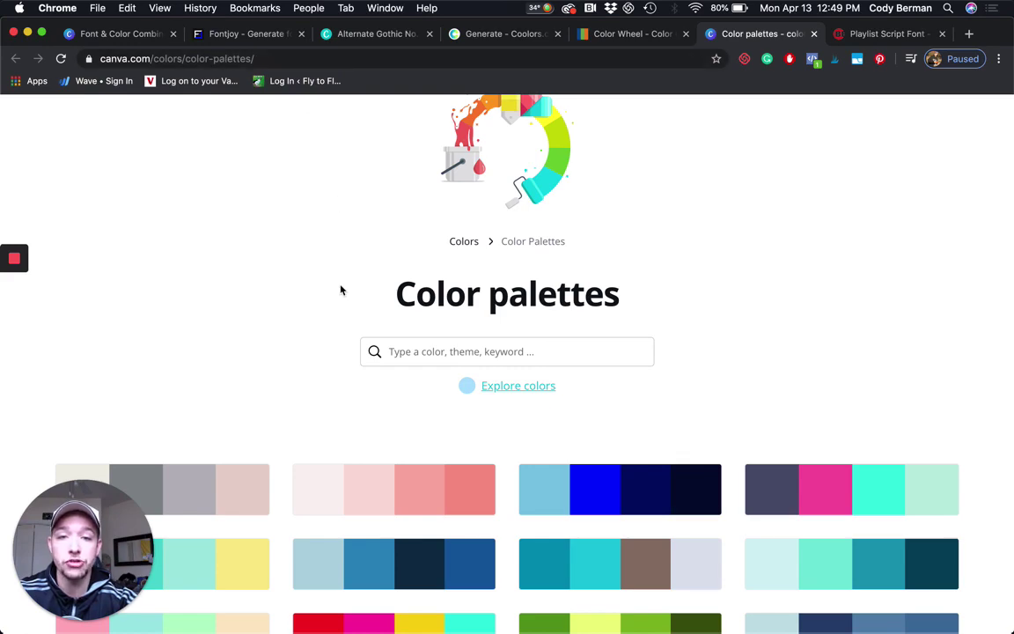
scroll(342, 290, "down", 10)
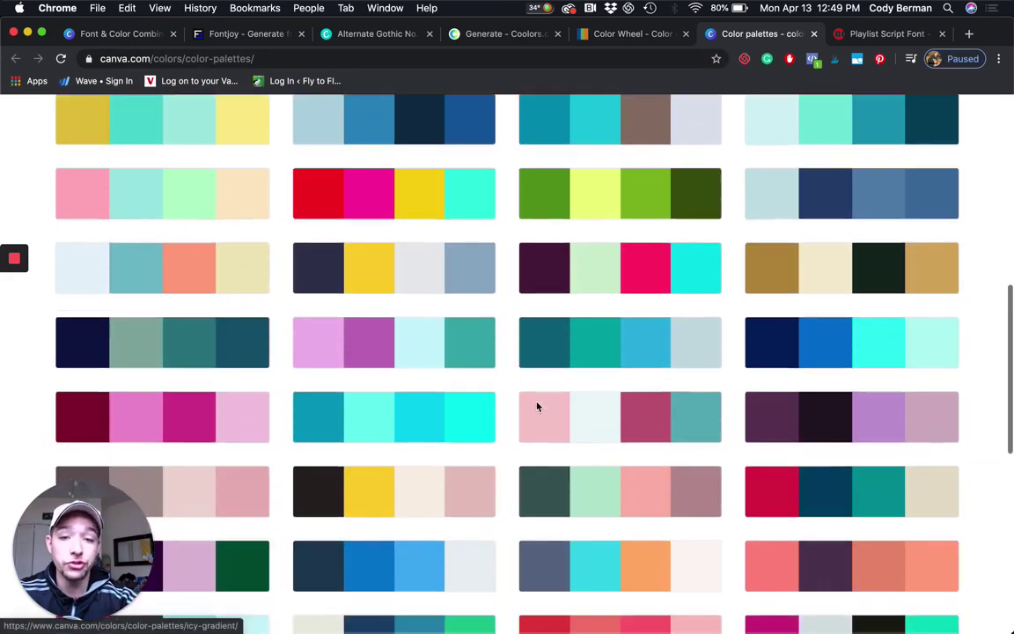
scroll(528, 423, "down", 5)
scroll(511, 433, "up", 4)
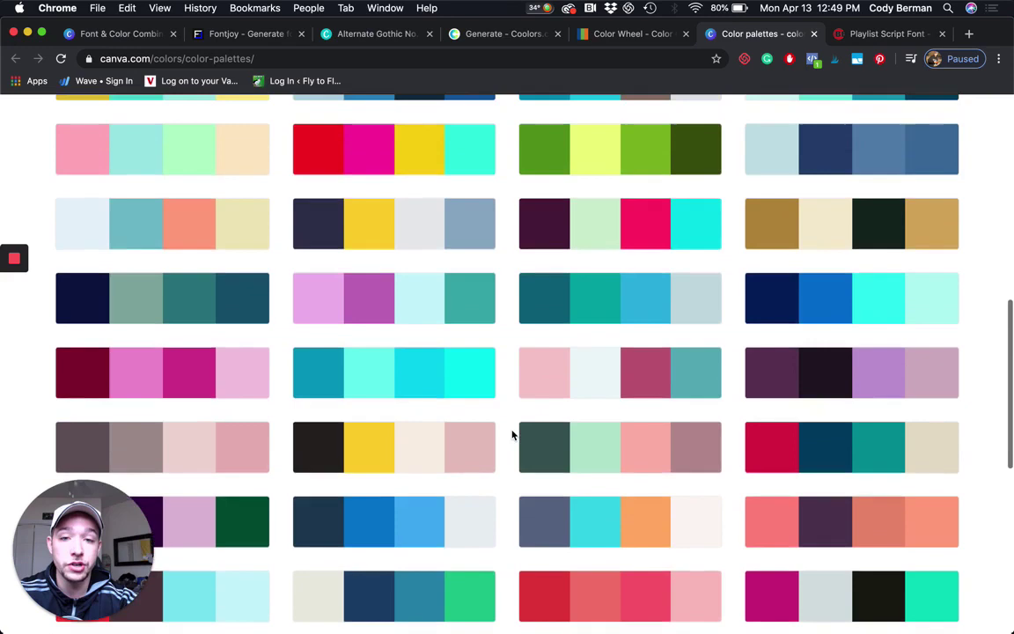
scroll(511, 433, "up", 5)
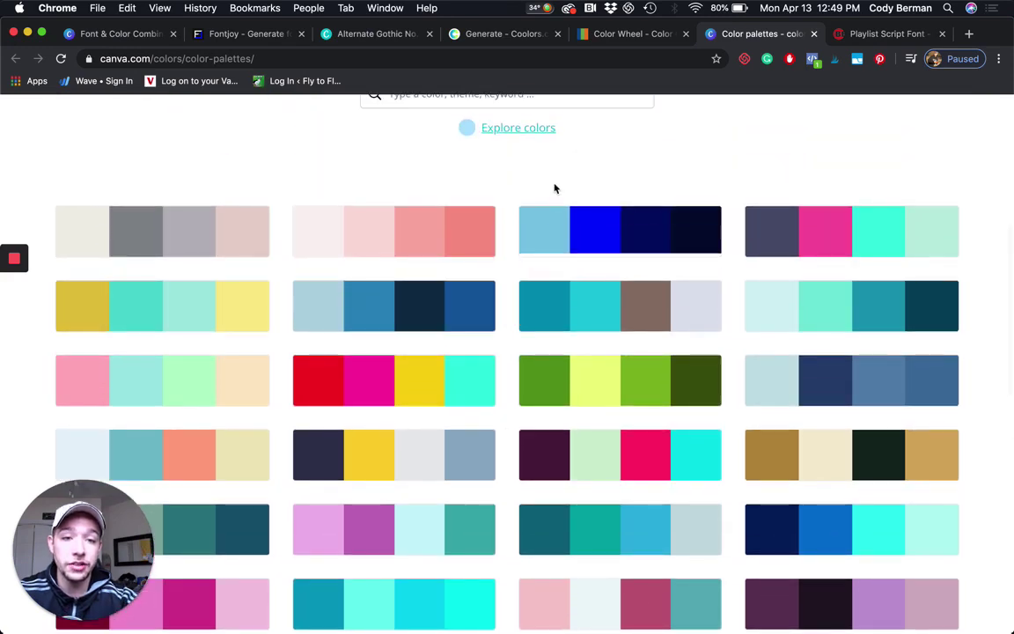
scroll(516, 239, "down", 8)
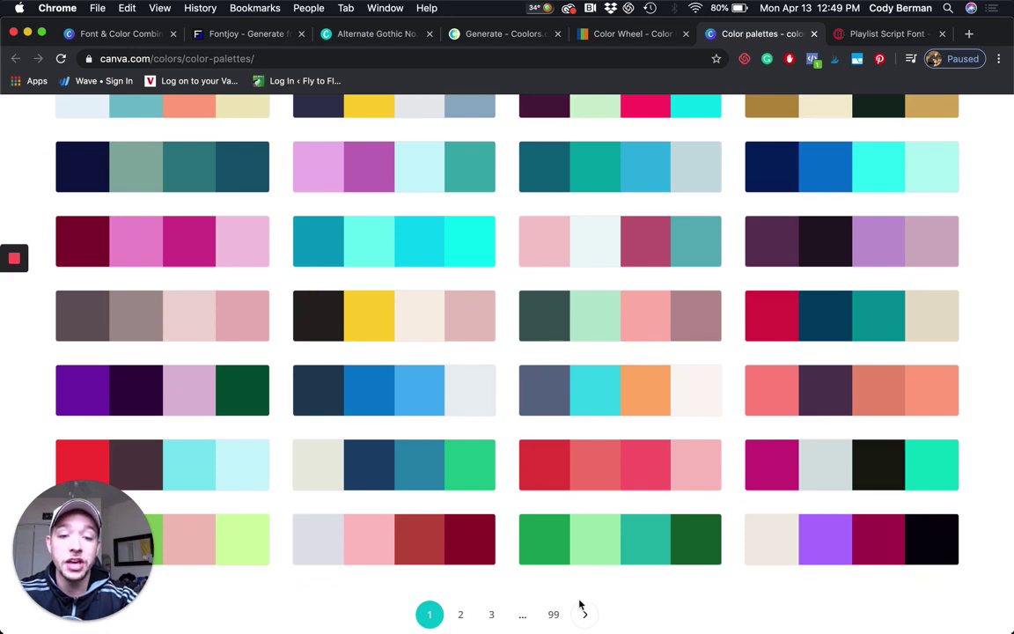
scroll(572, 519, "down", 3)
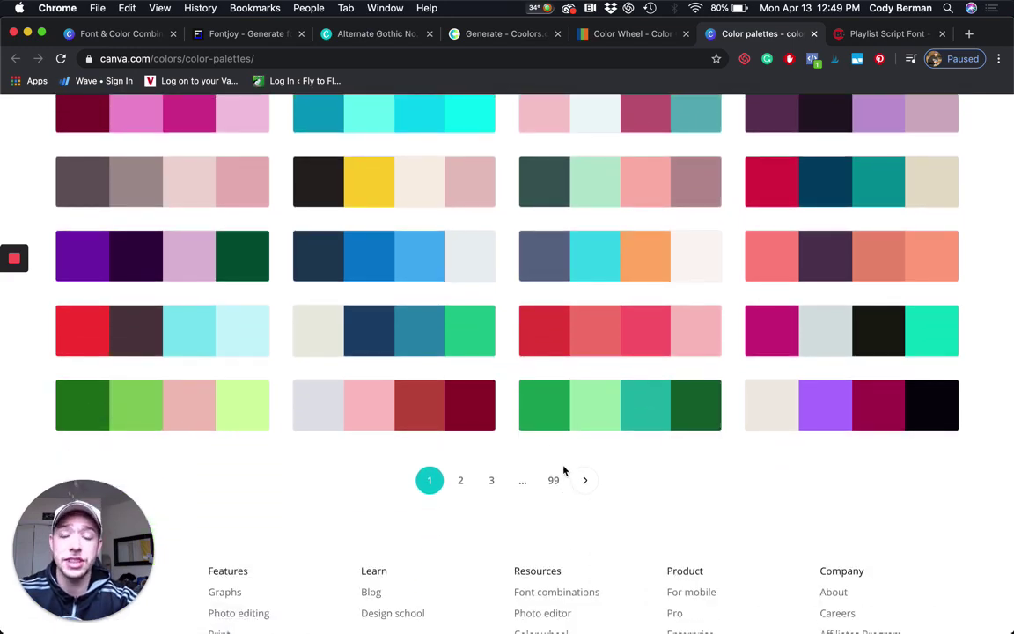
scroll(564, 471, "up", 11)
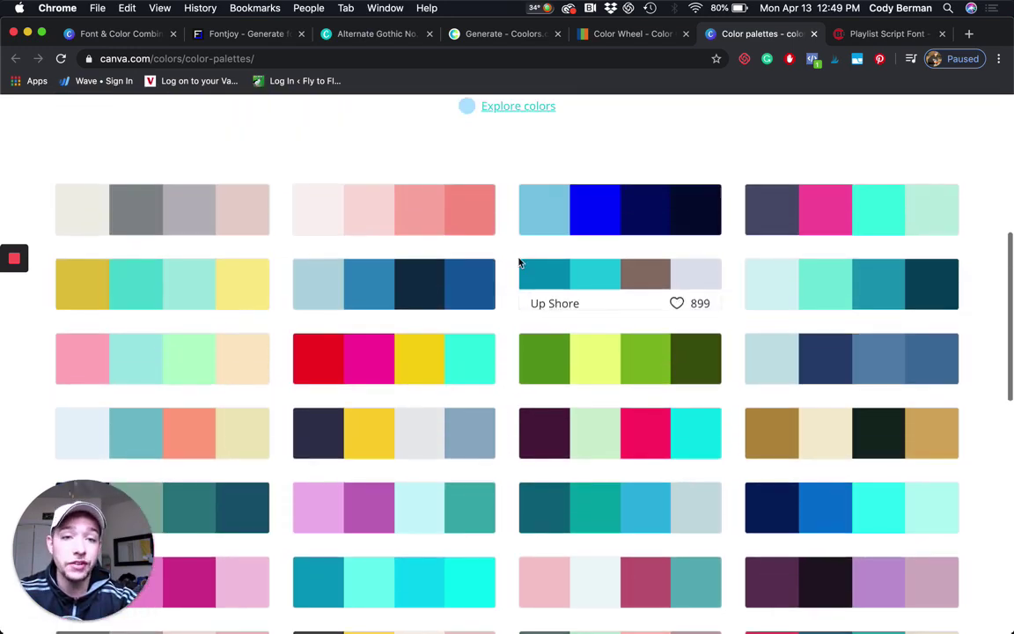
scroll(519, 262, "up", 4)
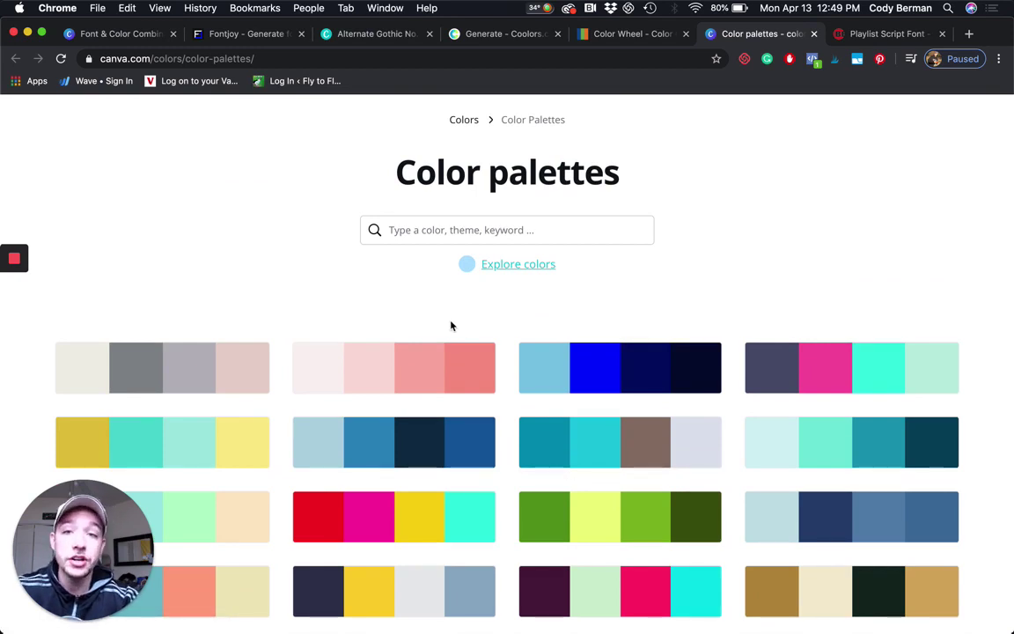
Go back to the Font & Color Combinations Video design and scroll down to the Page 4 thank-you page
left_click(113, 35)
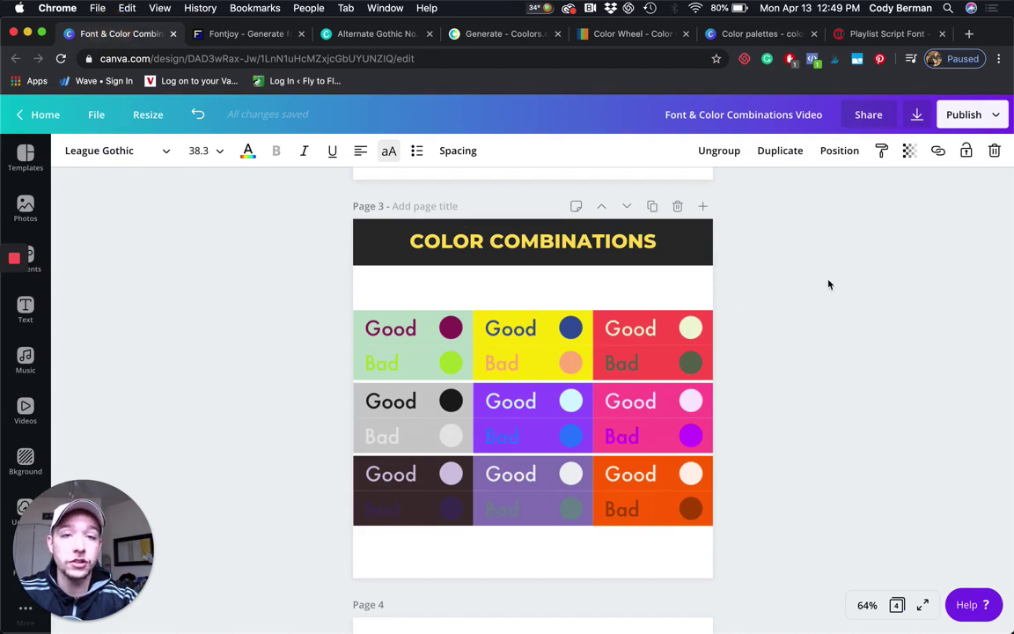
scroll(851, 329, "down", 6)
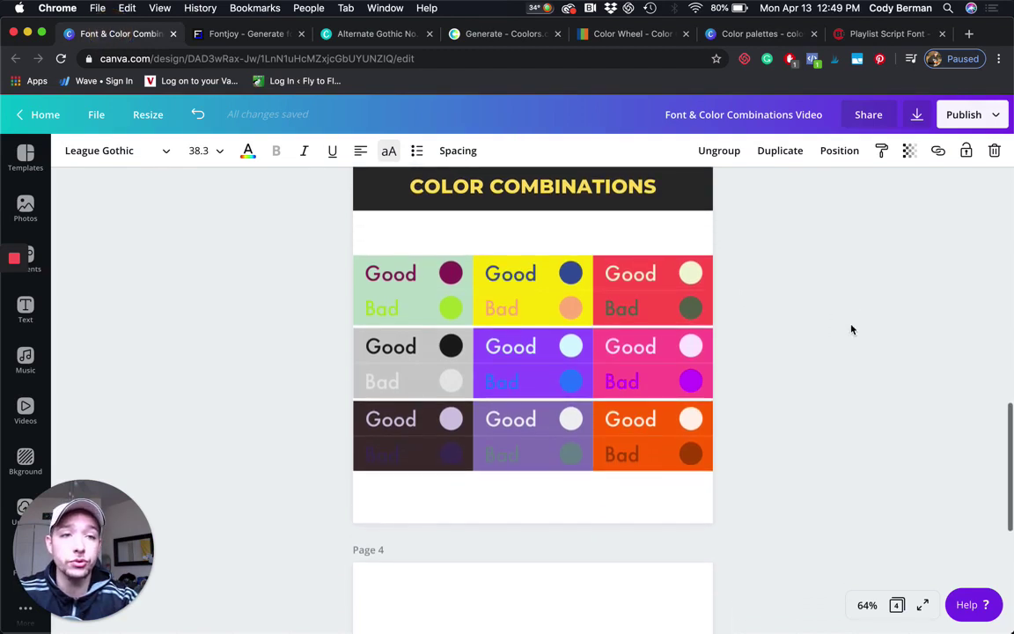
scroll(851, 329, "down", 3)
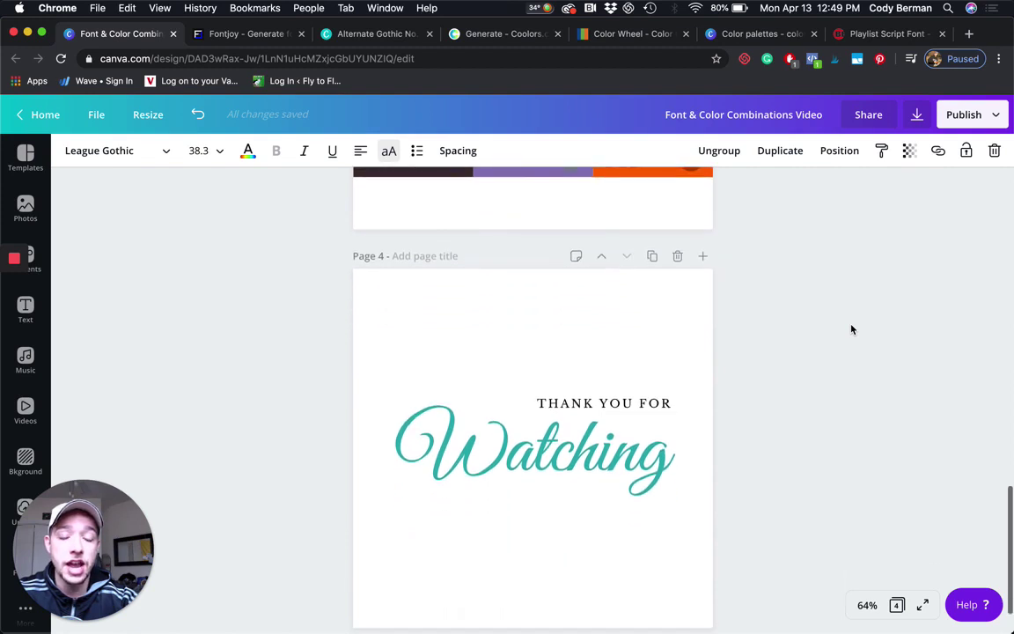